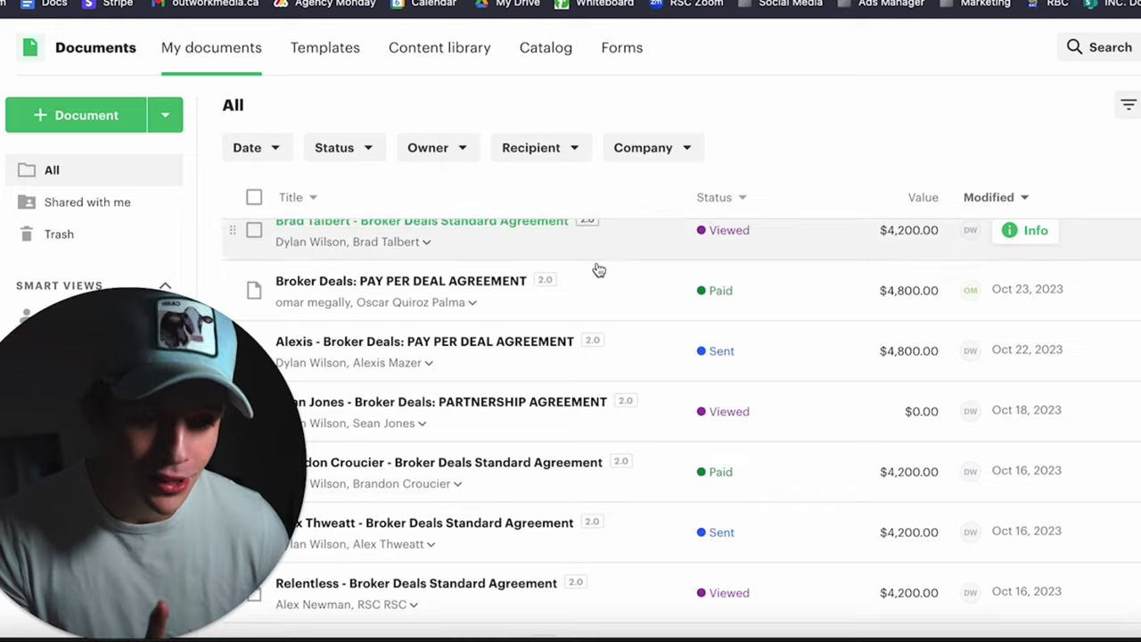
# Browse the paid and sent Broker Deals agreements, then bring up the October 22–28, 2023 calendar week.
pyautogui.scroll(-1, 606, 309)
pyautogui.scroll(-2, 607, 309)
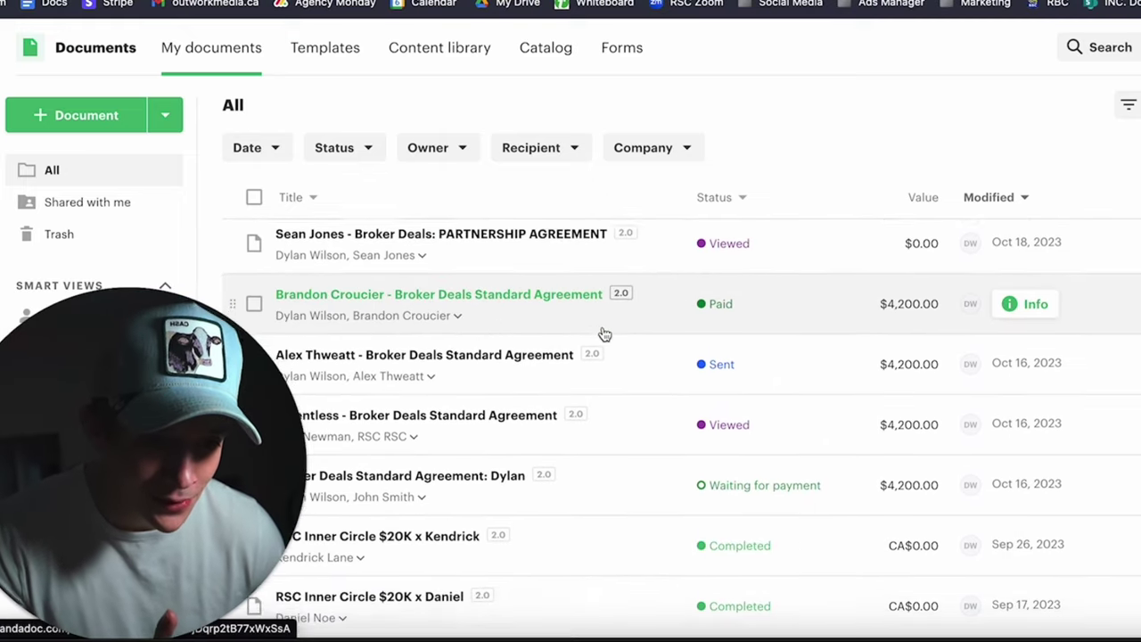
pyautogui.scroll(3, 605, 334)
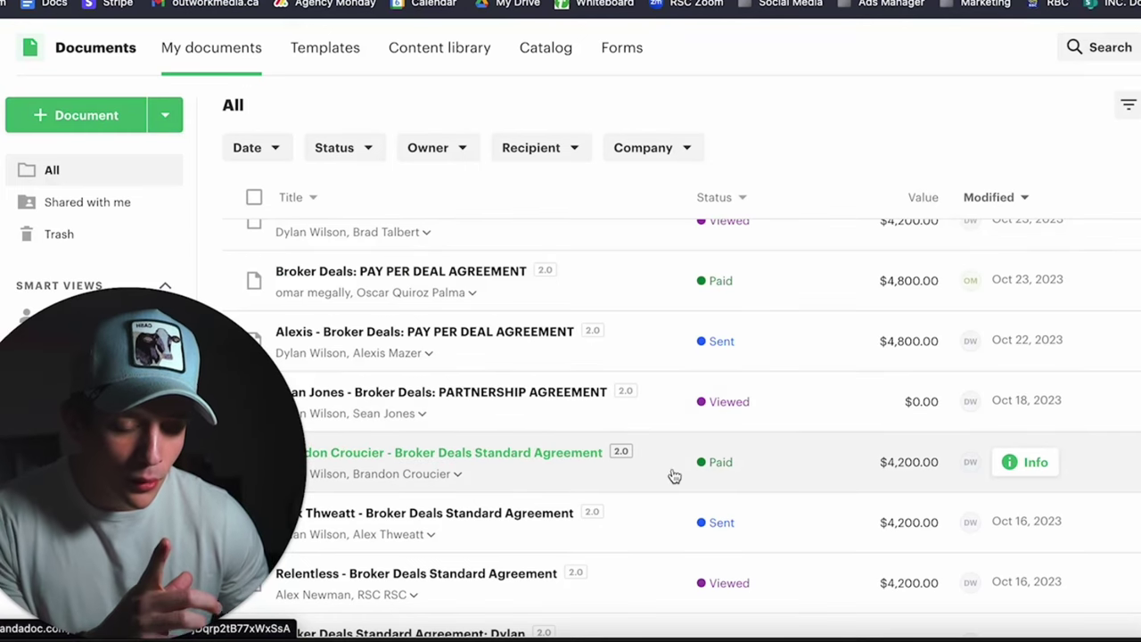
pyautogui.scroll(1, 698, 477)
pyautogui.scroll(5, 698, 477)
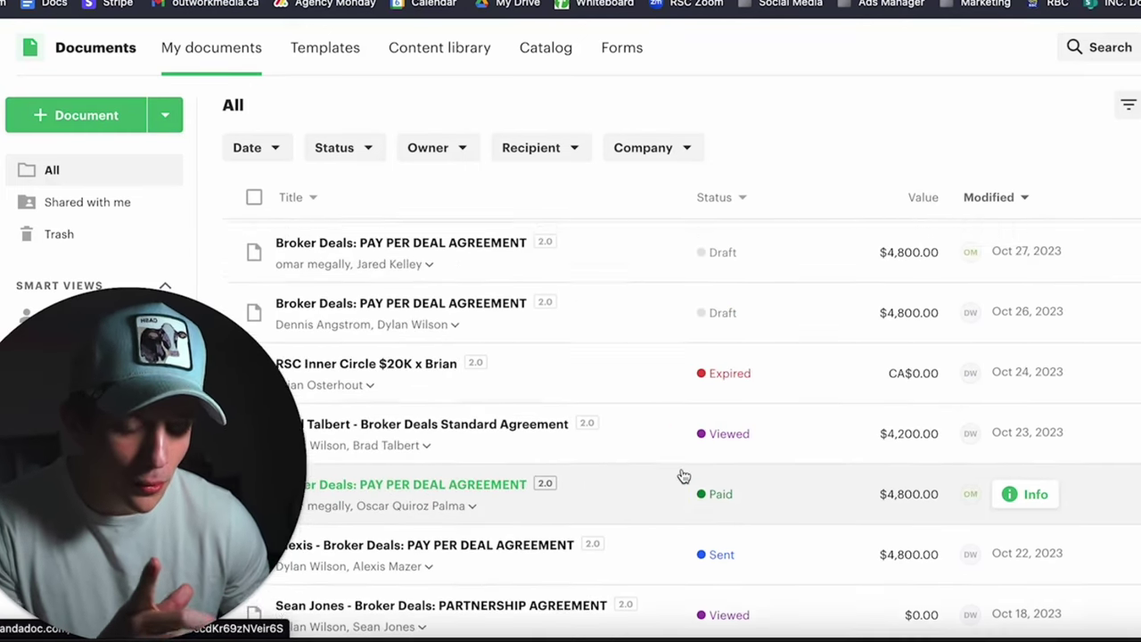
pyautogui.scroll(5, 684, 479)
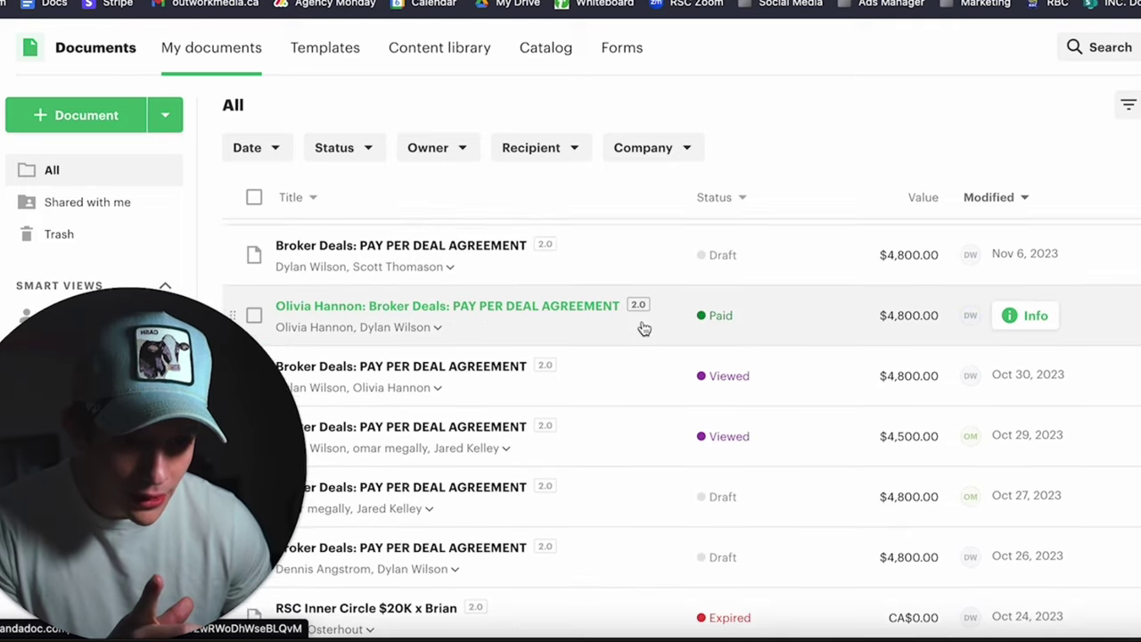
pyautogui.scroll(2, 645, 330)
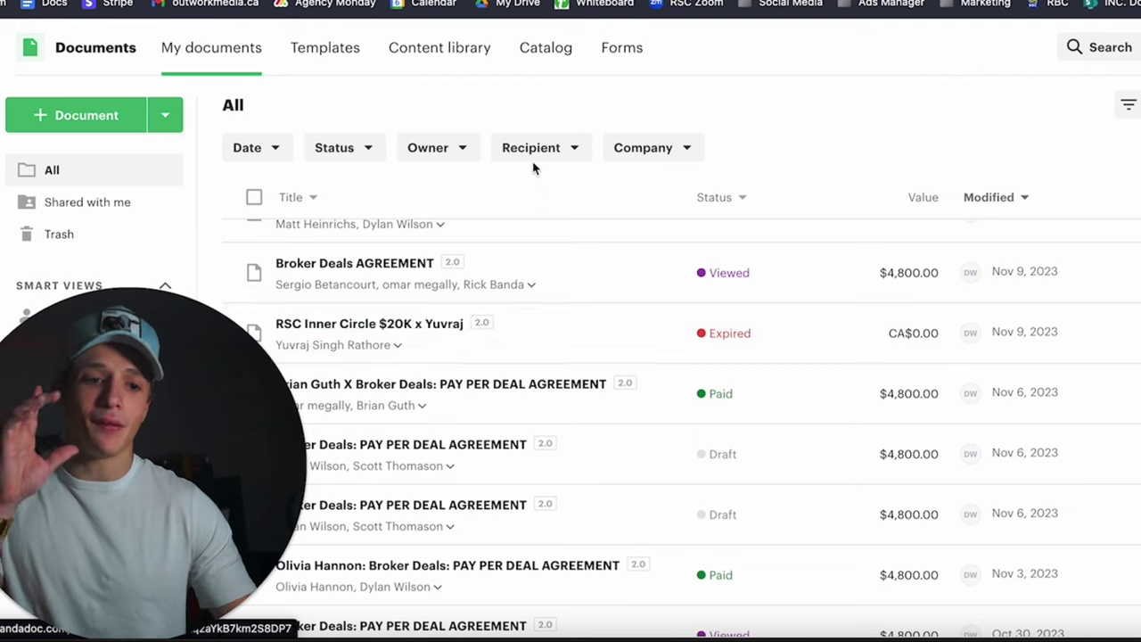
pyautogui.click(517, 1)
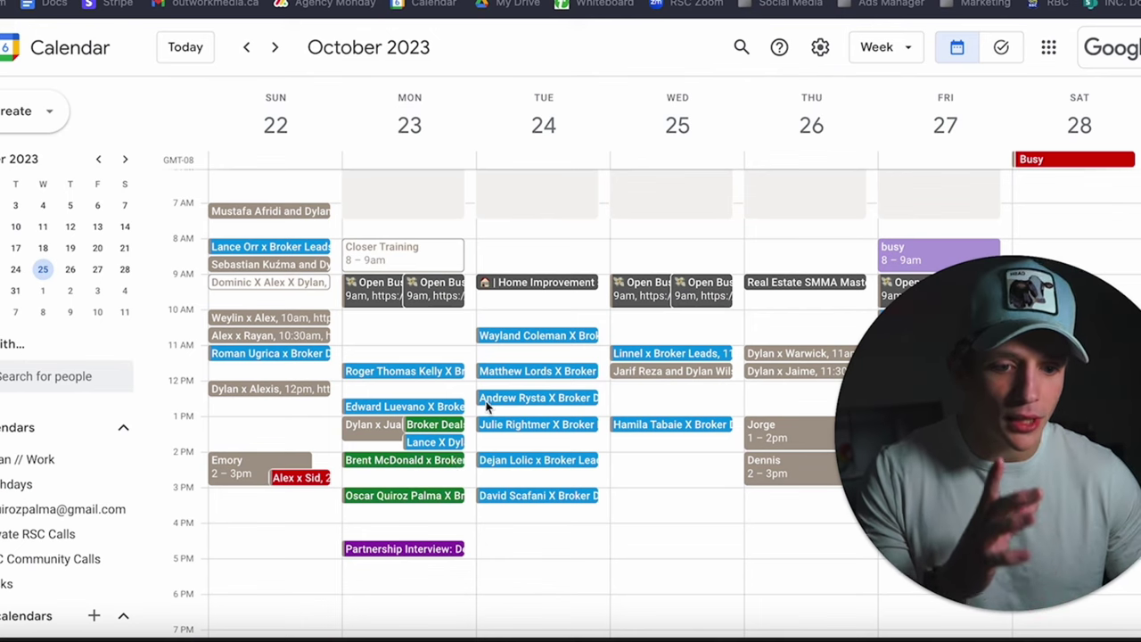
# Move the calendar to the October 15–21, 2023 week of Broker Deals calls.
pyautogui.scroll(-2, 495, 419)
pyautogui.scroll(3, 521, 464)
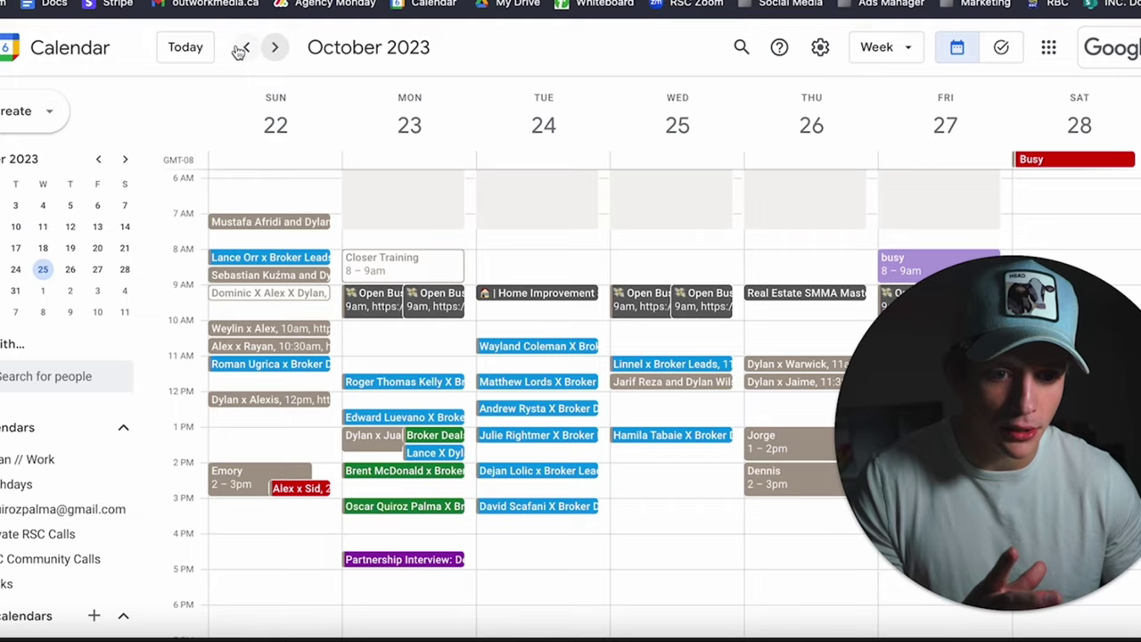
pyautogui.click(243, 48)
pyautogui.click(242, 47)
pyautogui.click(273, 47)
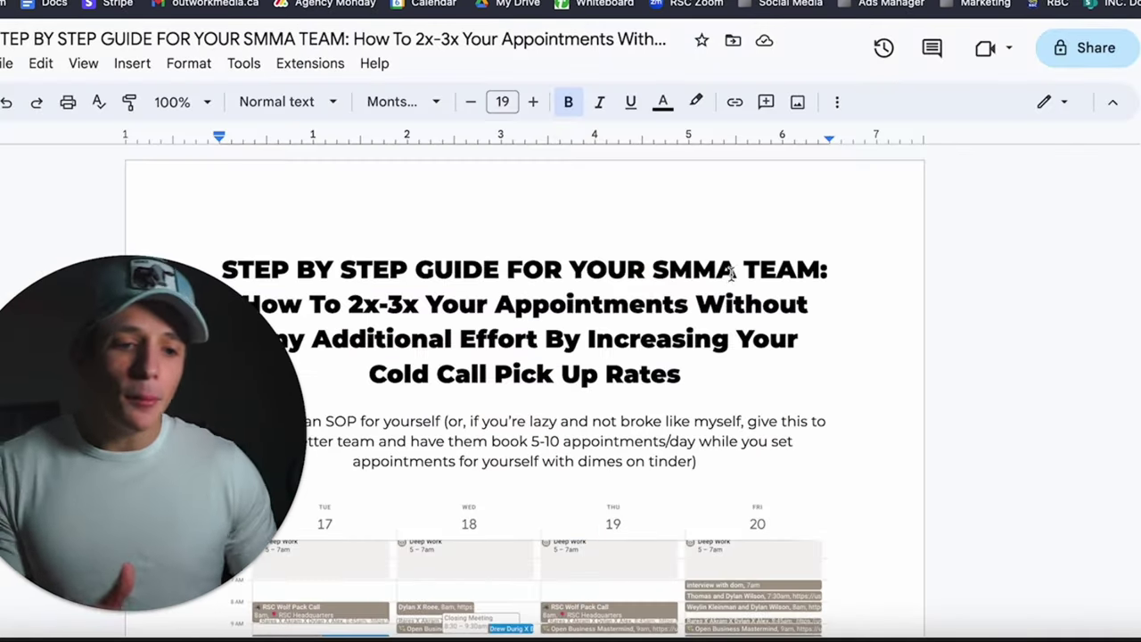
# Scroll the SMMA guide to the 5-10 appointments/day intro and packed-calendar screenshot.
pyautogui.scroll(-2, 645, 267)
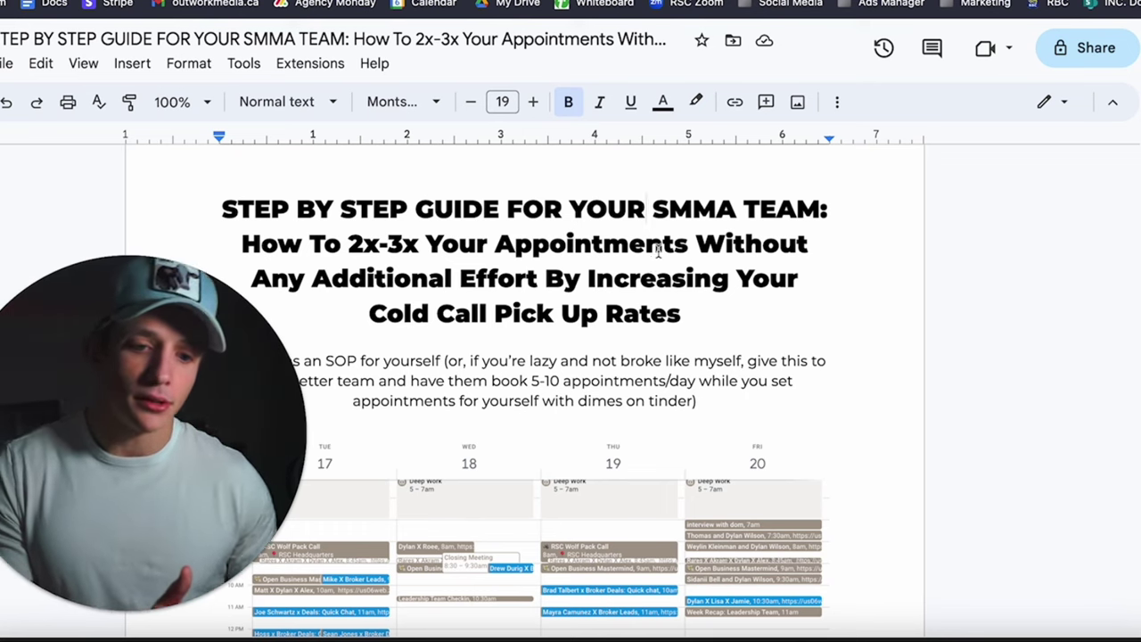
pyautogui.scroll(-2, 656, 257)
pyautogui.scroll(-1, 658, 251)
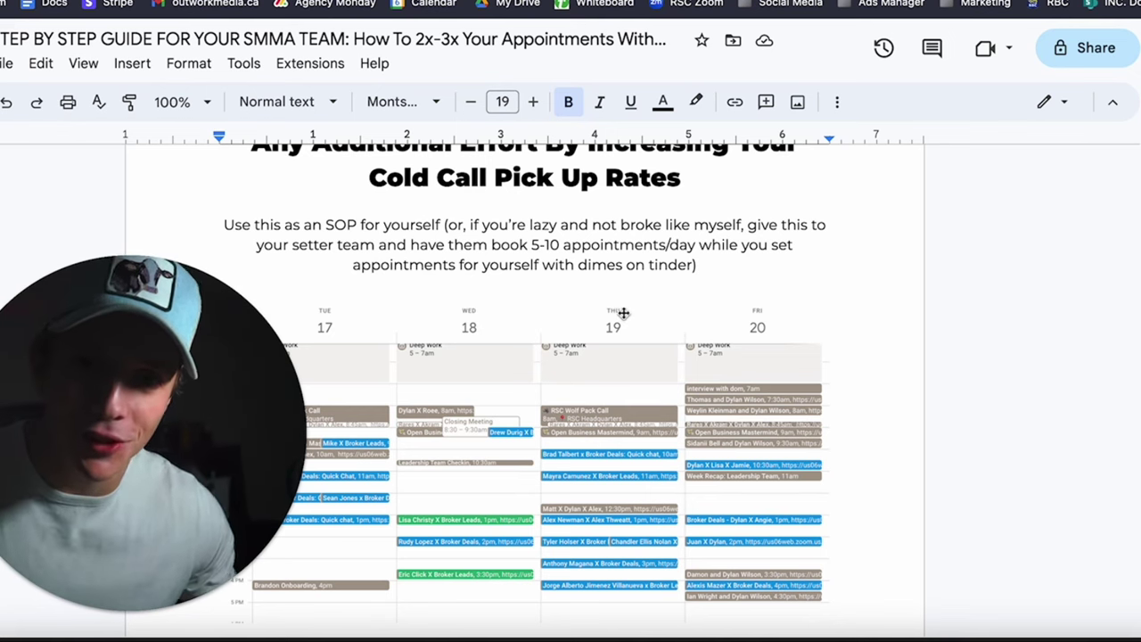
pyautogui.scroll(-5, 683, 291)
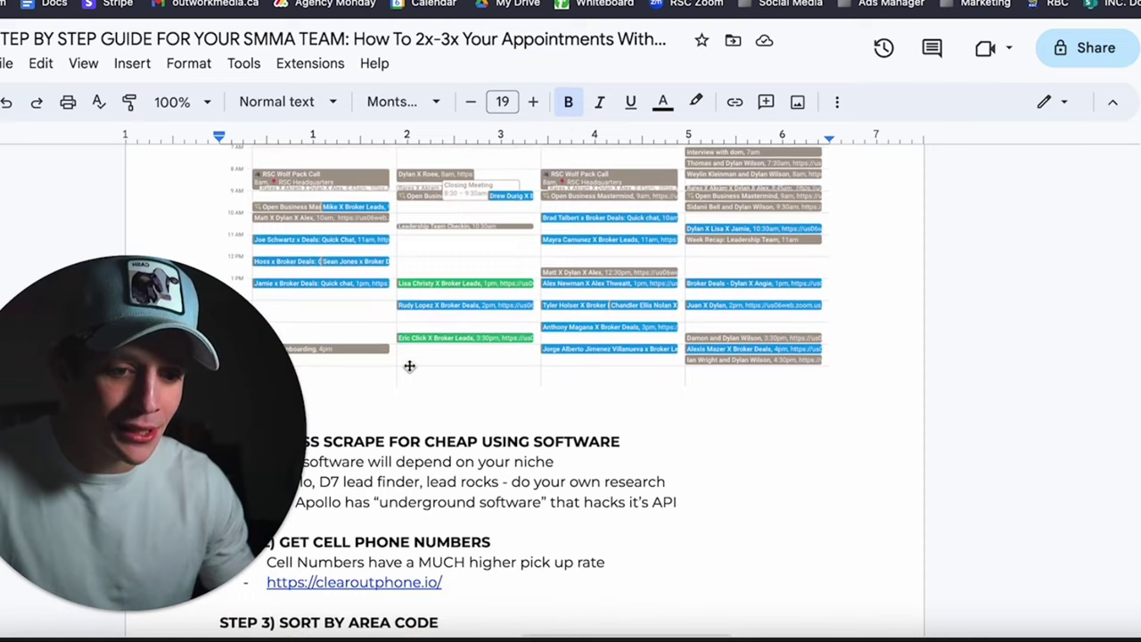
pyautogui.scroll(2, 737, 463)
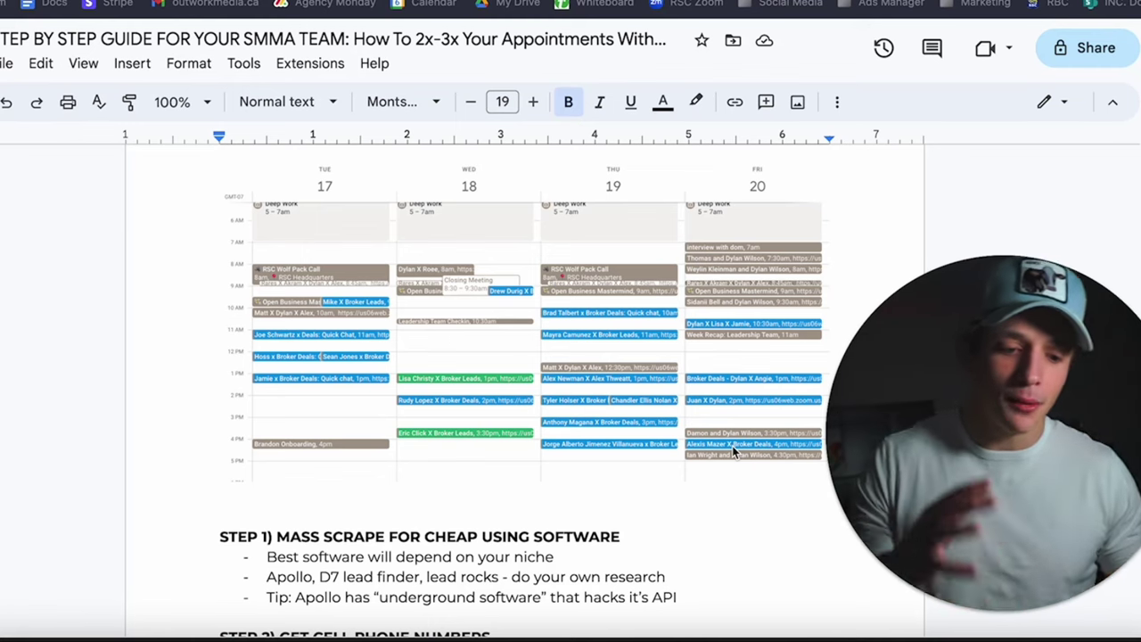
pyautogui.scroll(-1, 734, 526)
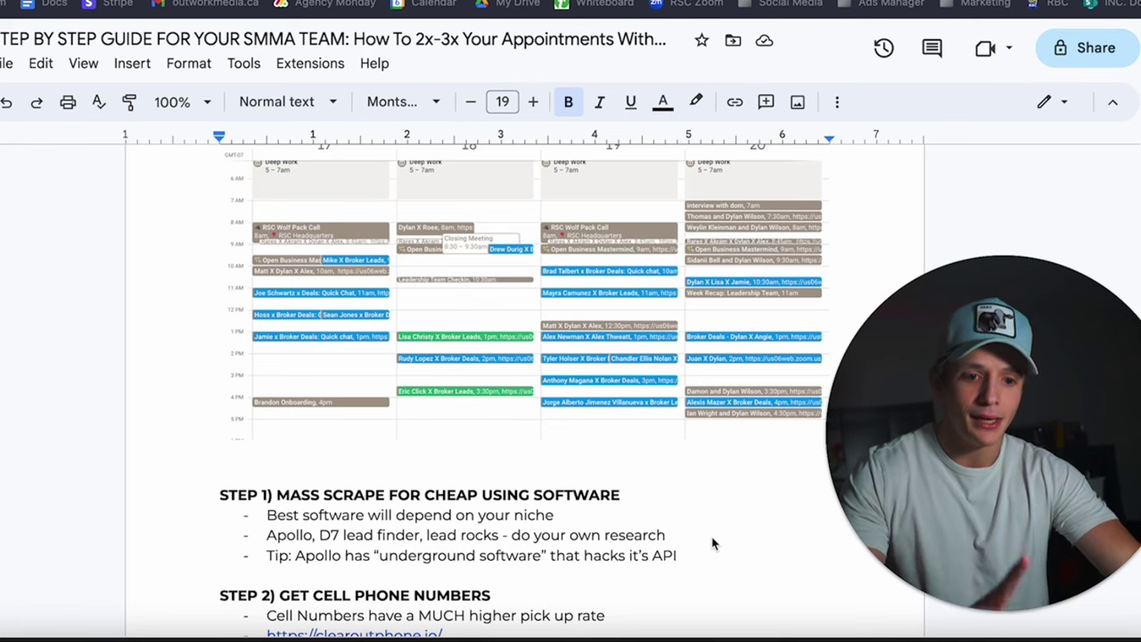
pyautogui.scroll(-1, 712, 544)
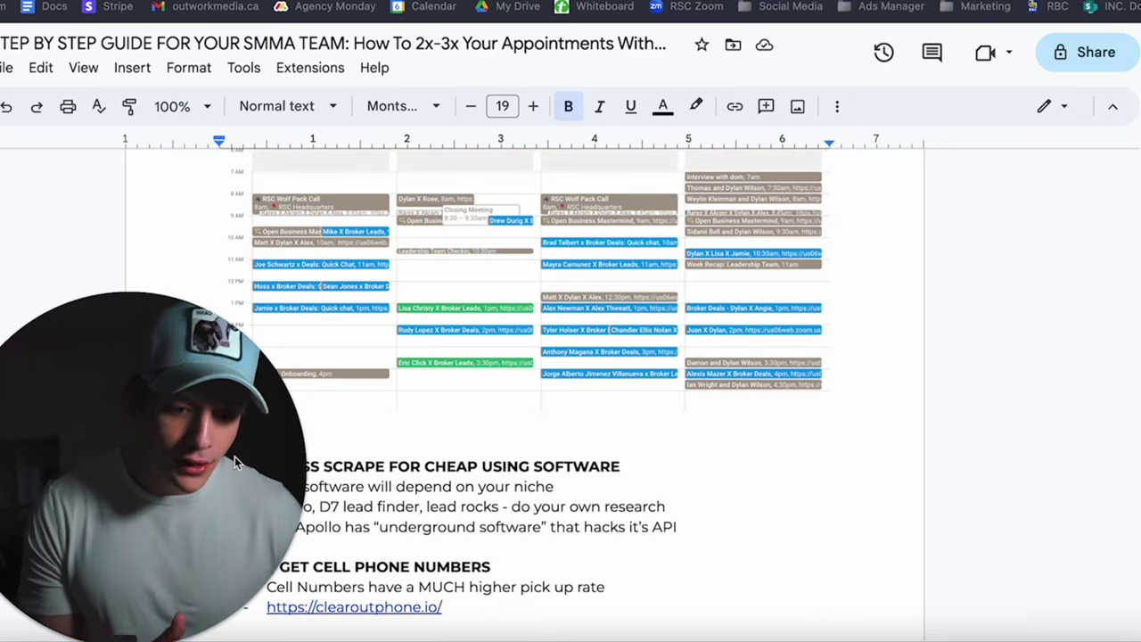
pyautogui.moveTo(234, 457); pyautogui.dragTo(1107, 513)
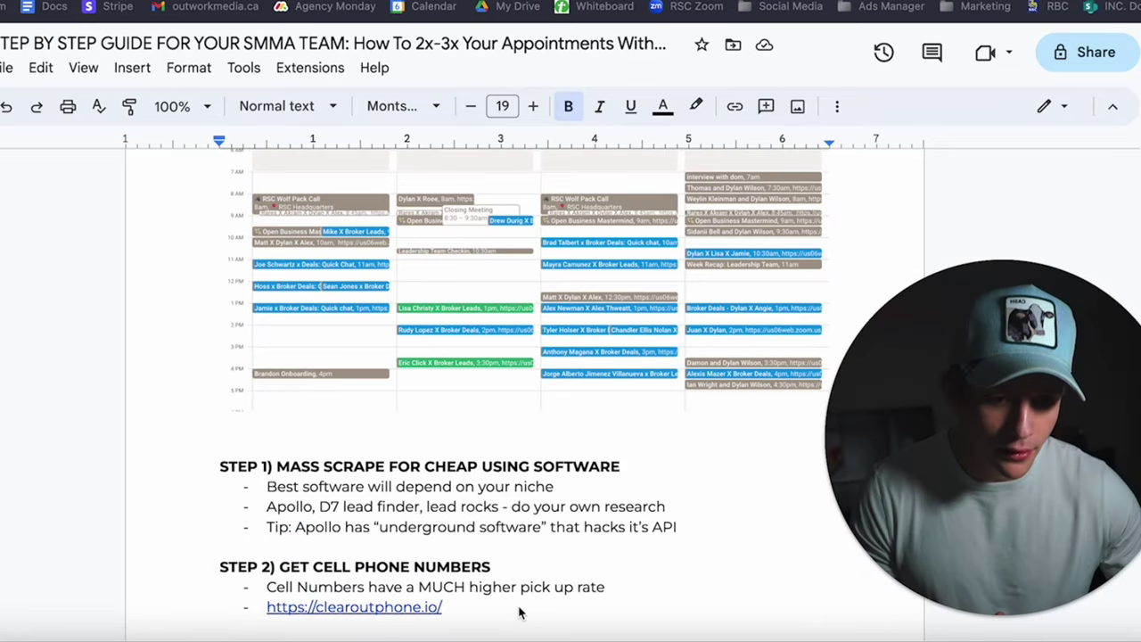
# Open clearoutphone.io from the Step 2 link, browse the site, and return to the guide.
pyautogui.click(407, 607)
pyautogui.click(380, 567)
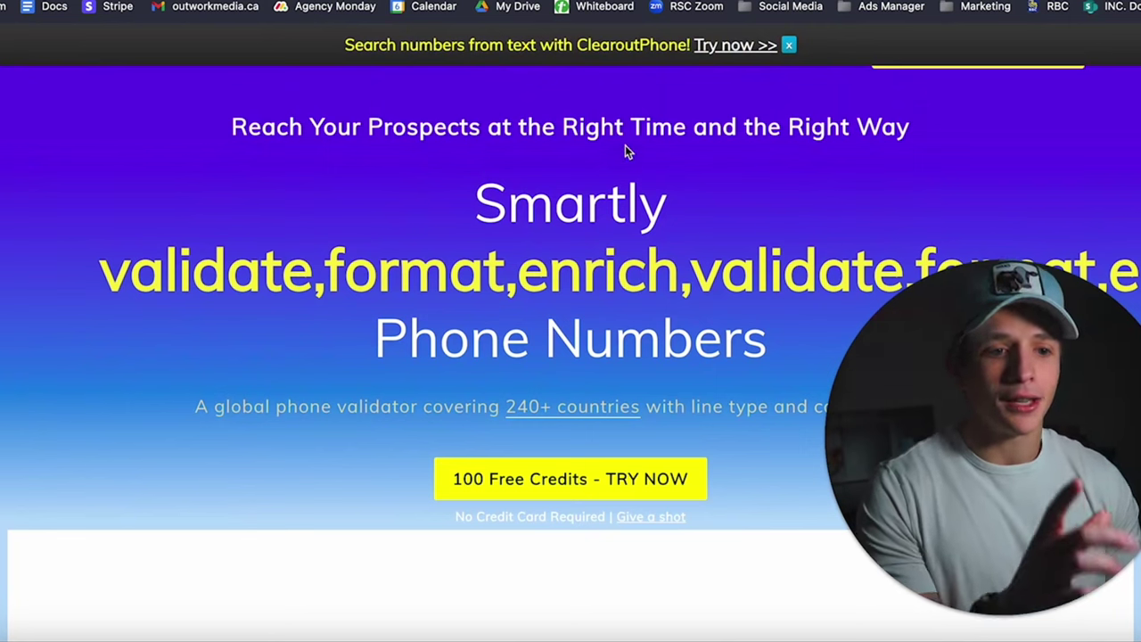
pyautogui.scroll(2, 629, 140)
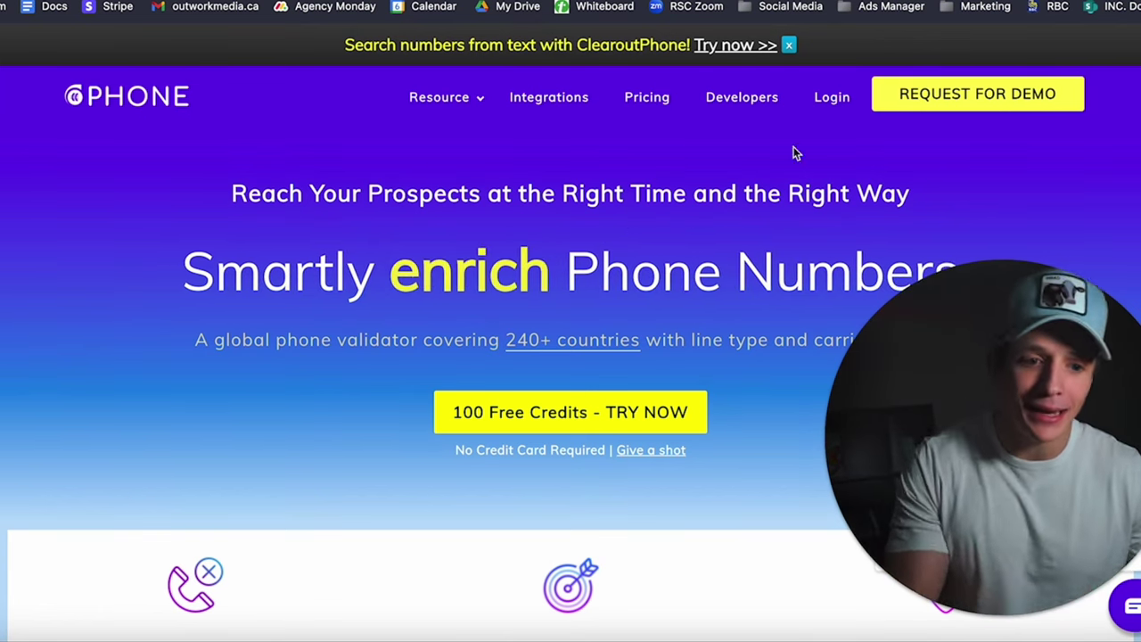
pyautogui.click(707, 3)
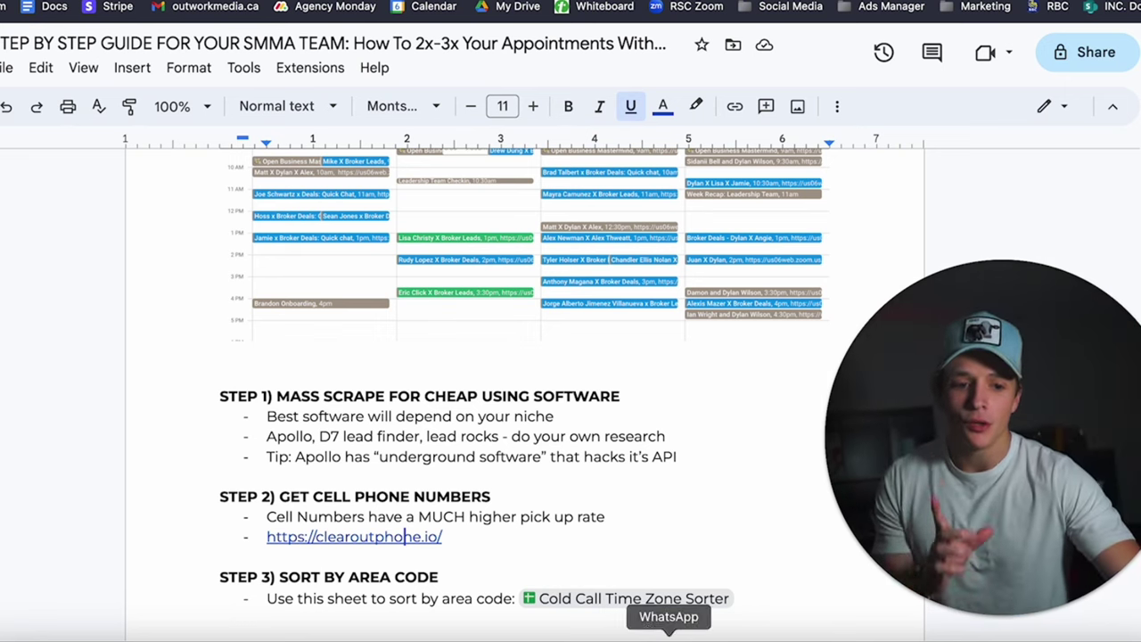
# Open the Cold Call Time Zone Sorter sheet from the Step 3 link preview.
pyautogui.click(654, 608)
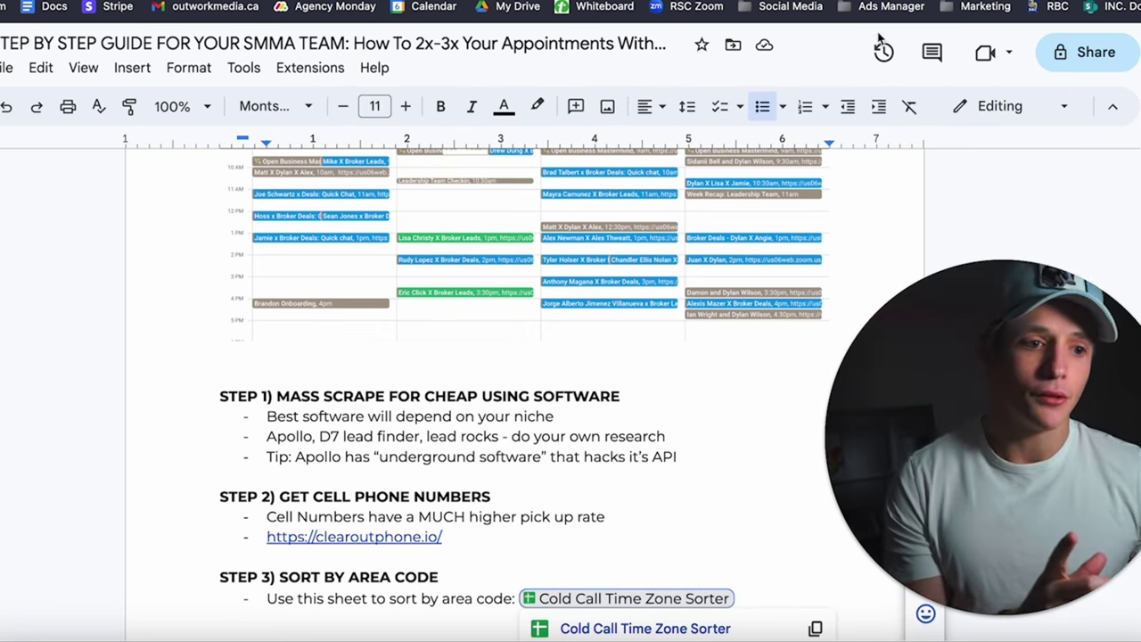
pyautogui.click(648, 630)
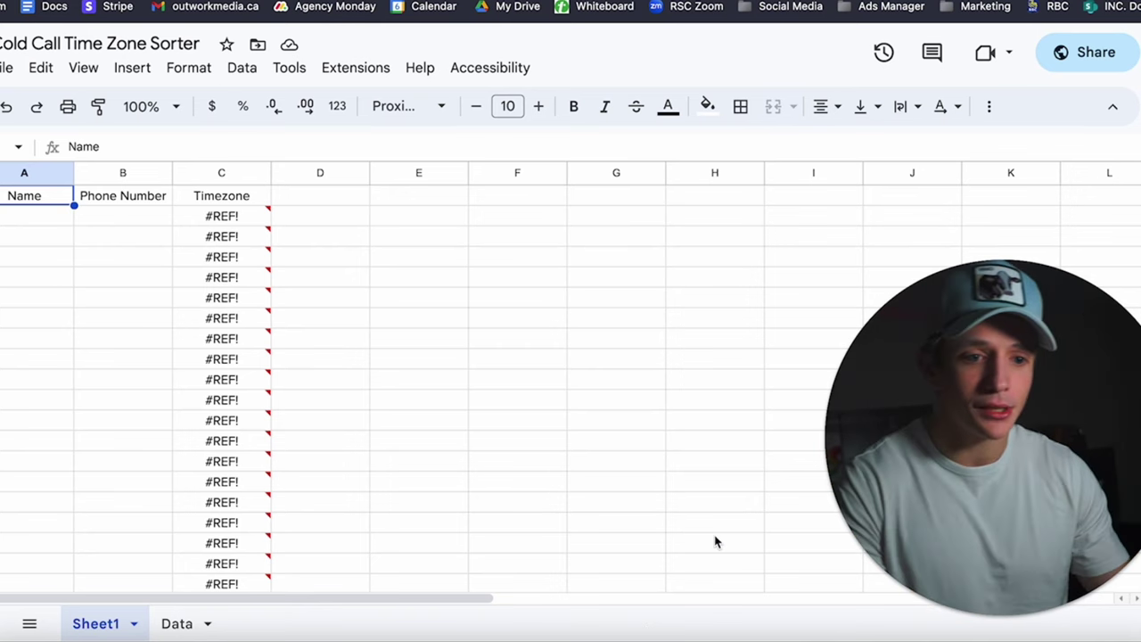
# Show the Data sheet and scroll its area-code list (201 EST, 205 CST, 206 PST).
pyautogui.click(183, 625)
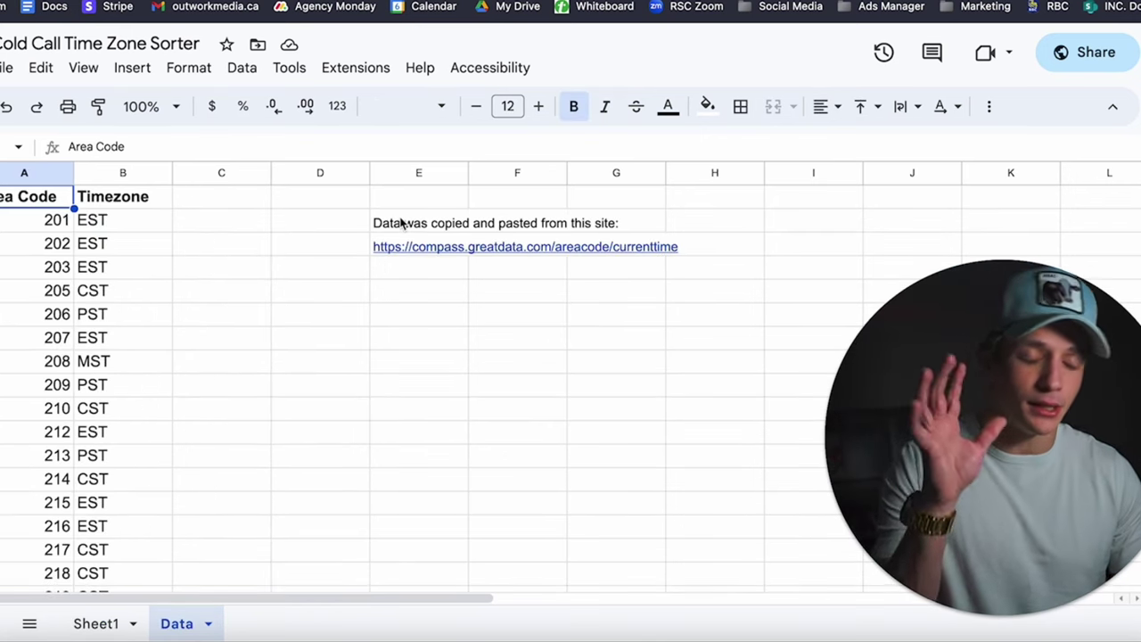
pyautogui.scroll(-2, 402, 222)
pyautogui.scroll(2, 390, 293)
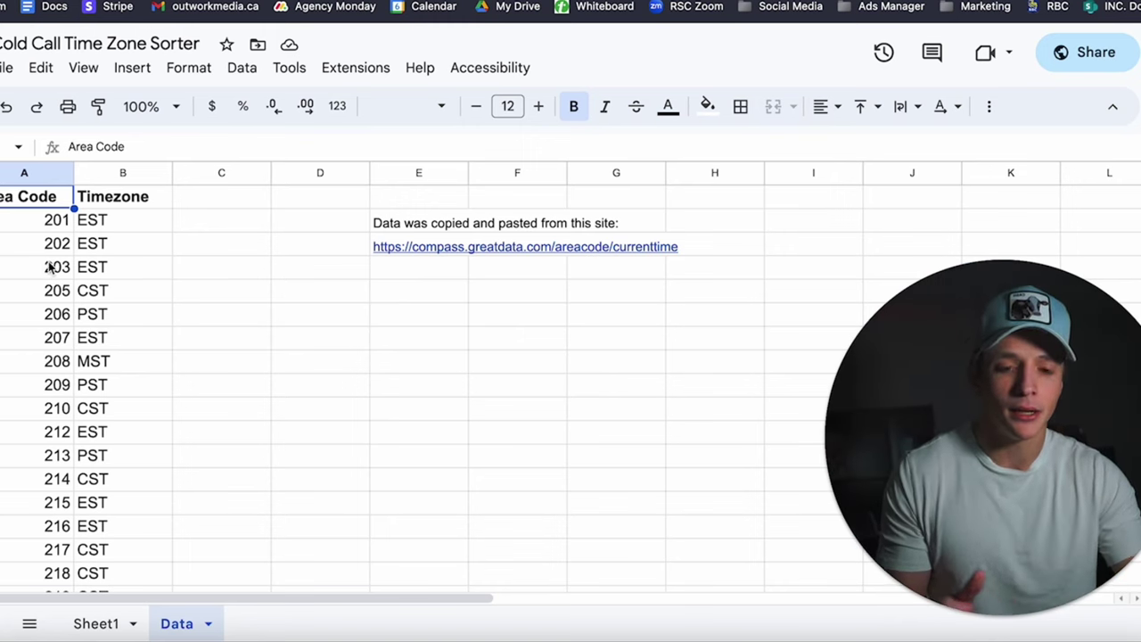
pyautogui.scroll(-15, 80, 337)
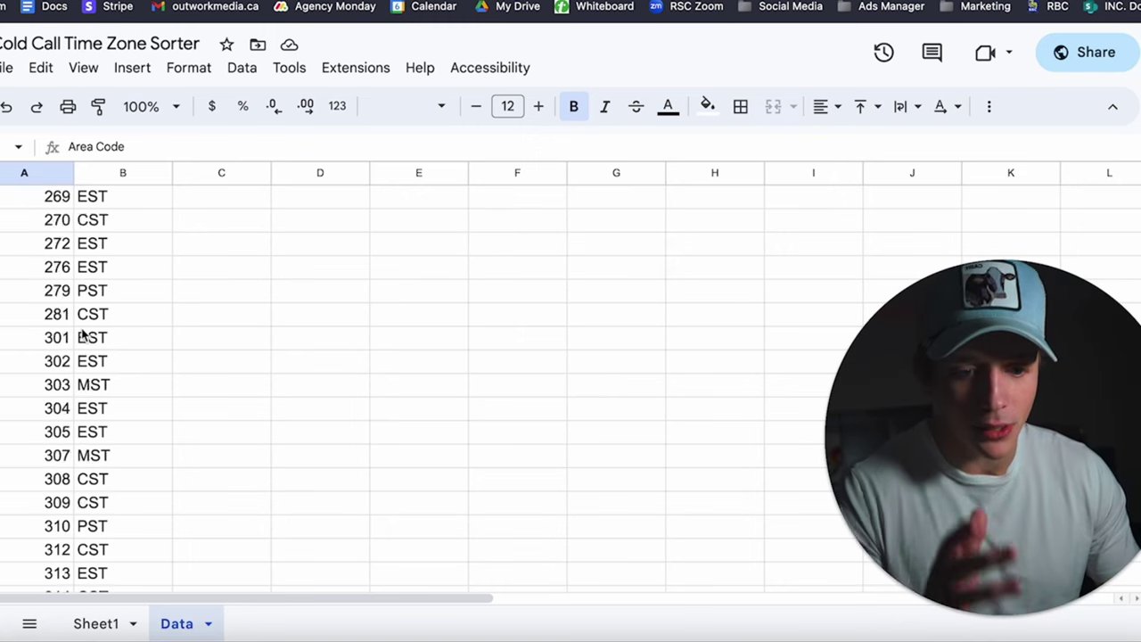
pyautogui.scroll(-3, 80, 337)
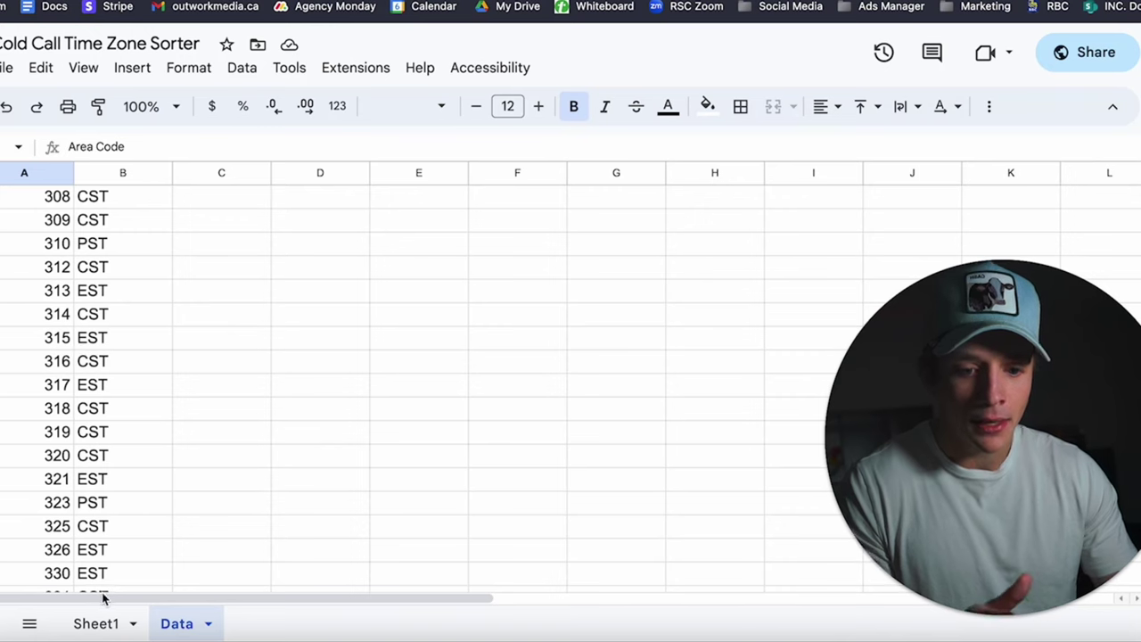
# On Sheet1, enter a sample contact's name in cell A2.
pyautogui.click(96, 623)
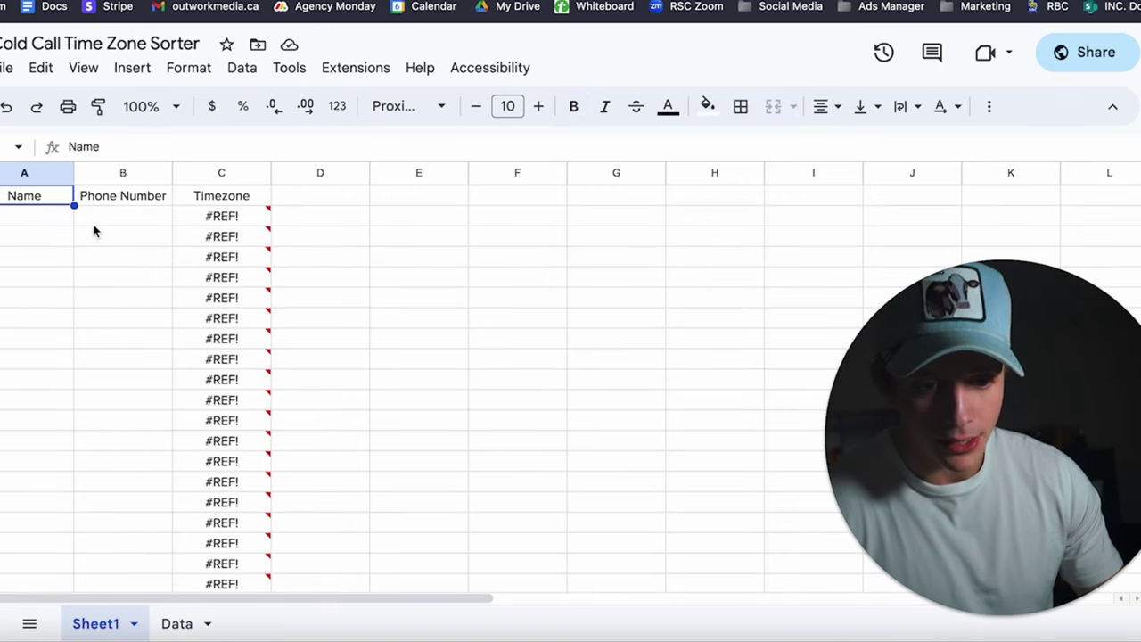
pyautogui.click(32, 223)
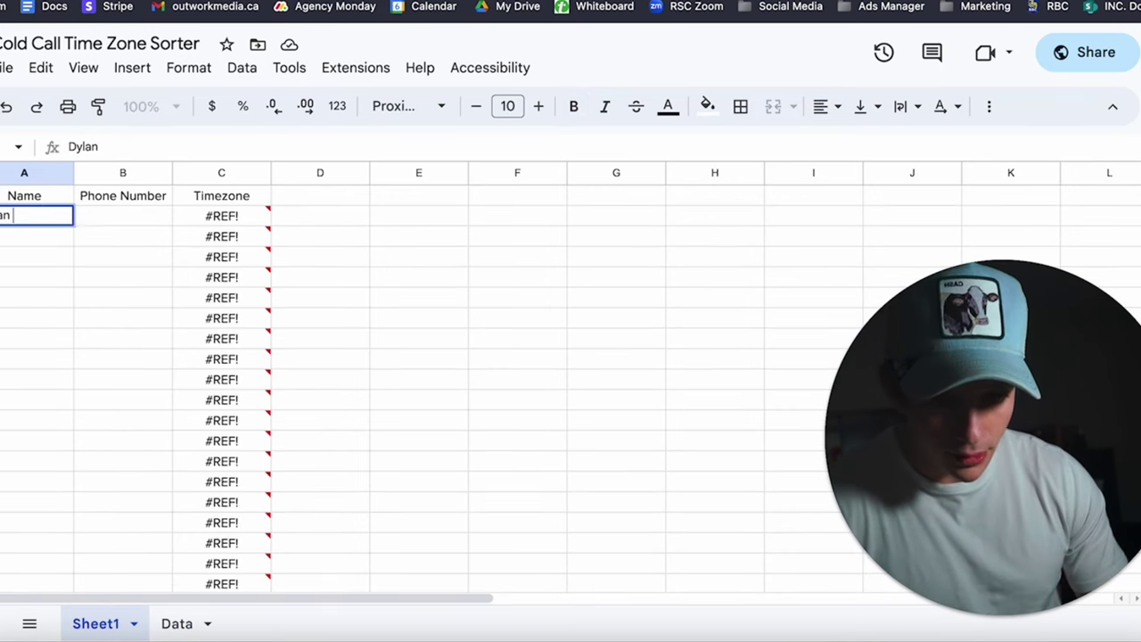
# Enter a full 10-digit sample phone number in B2 so its Timezone shows CST.
pyautogui.click(105, 221)
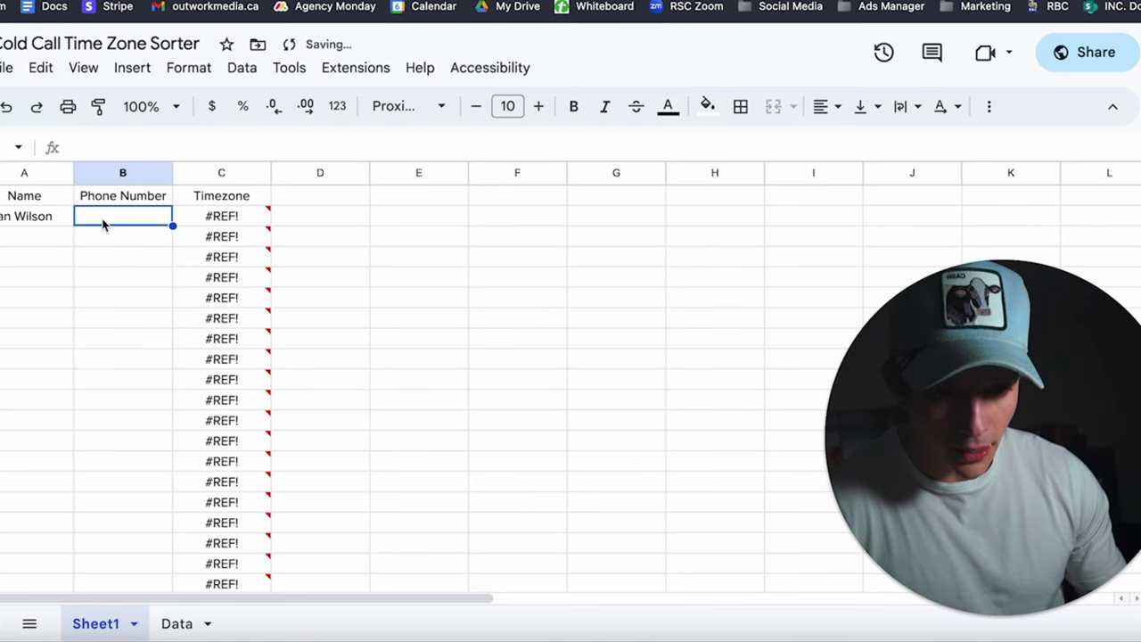
pyautogui.write('773223')
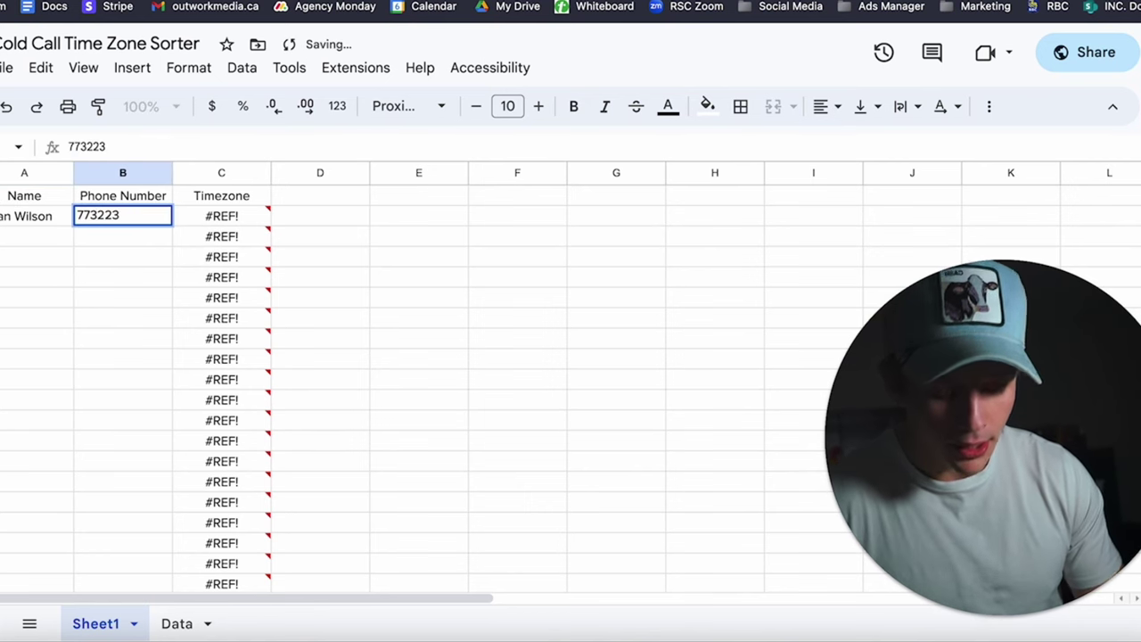
pyautogui.press('BackSpace')
pyautogui.press('BackSpace')
pyautogui.press('BackSpace')
pyautogui.press('BackSpace')
pyautogui.press('BackSpace')
pyautogui.press('BackSpace')
pyautogui.write('201')
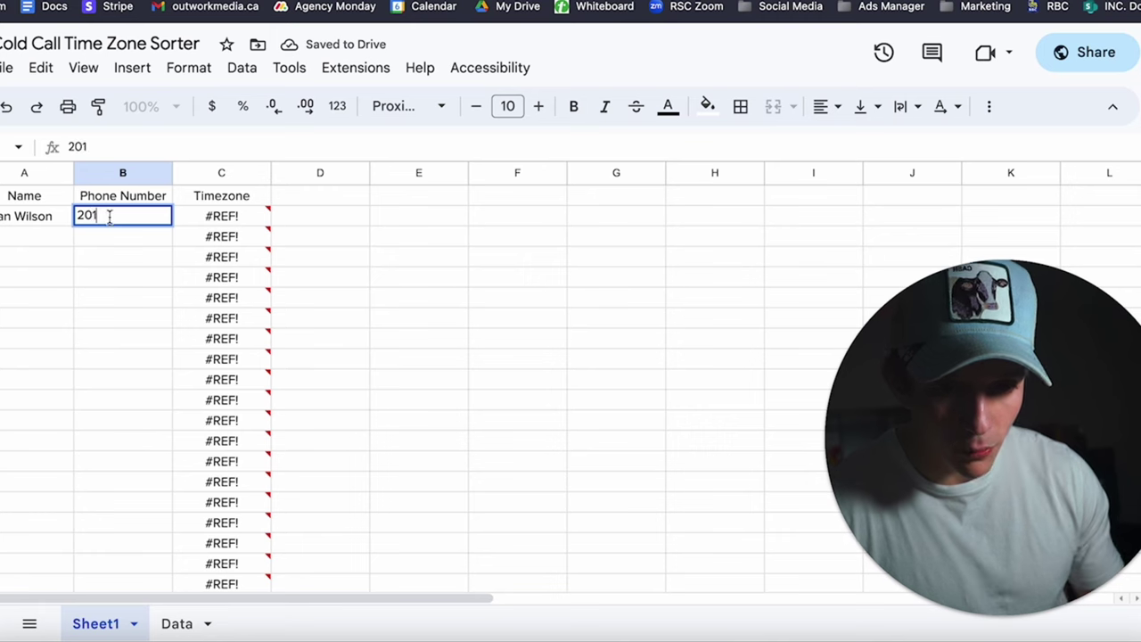
pyautogui.press('Return')
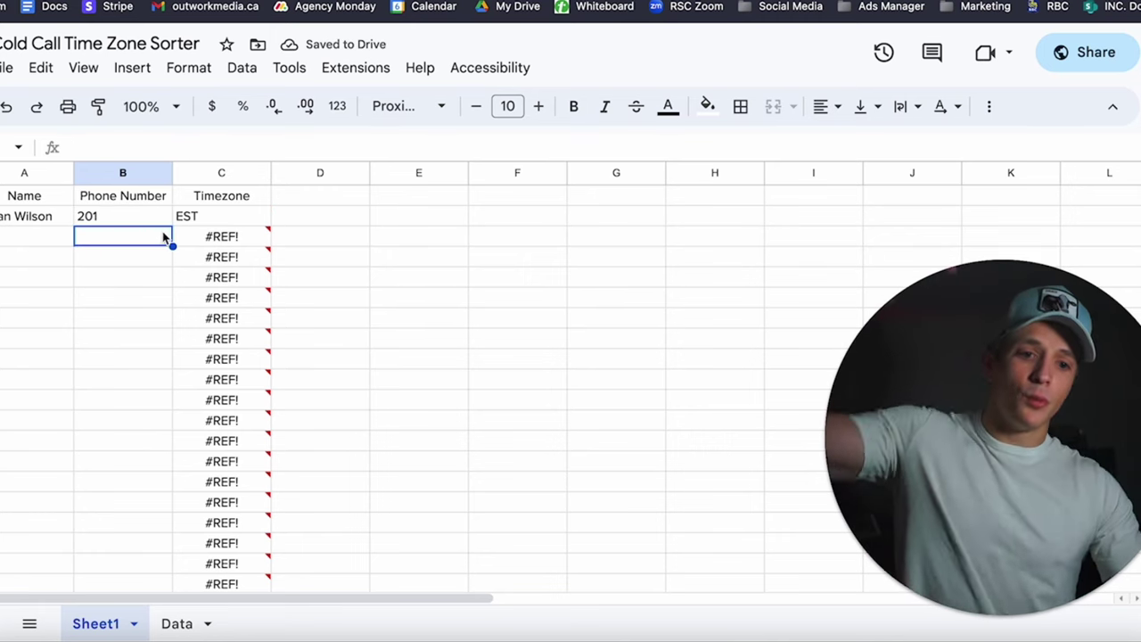
pyautogui.click(153, 222)
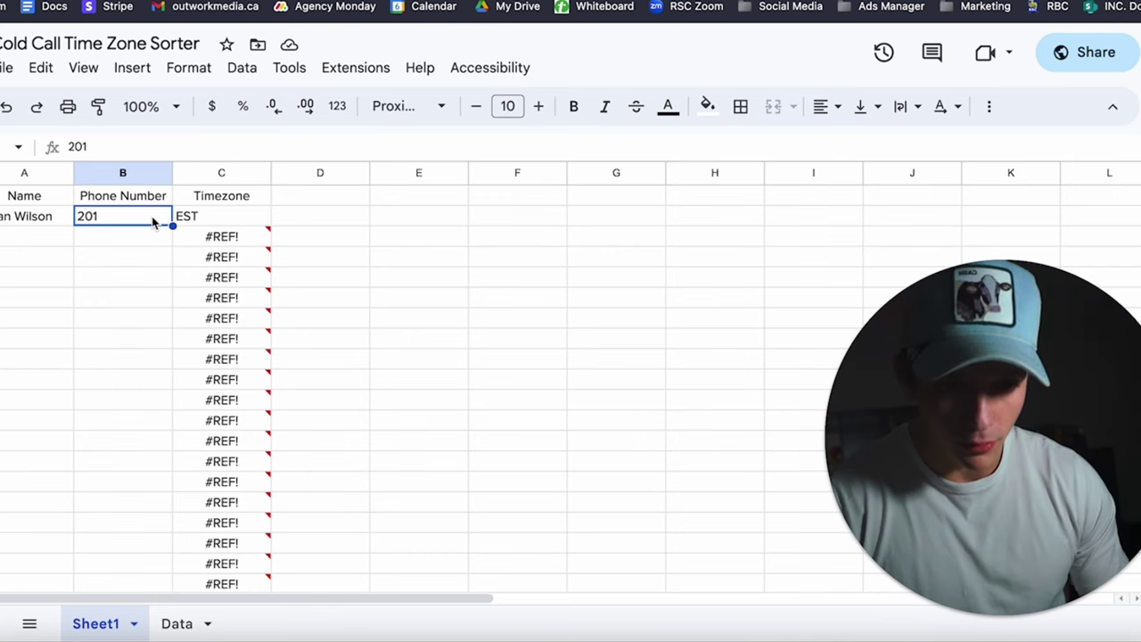
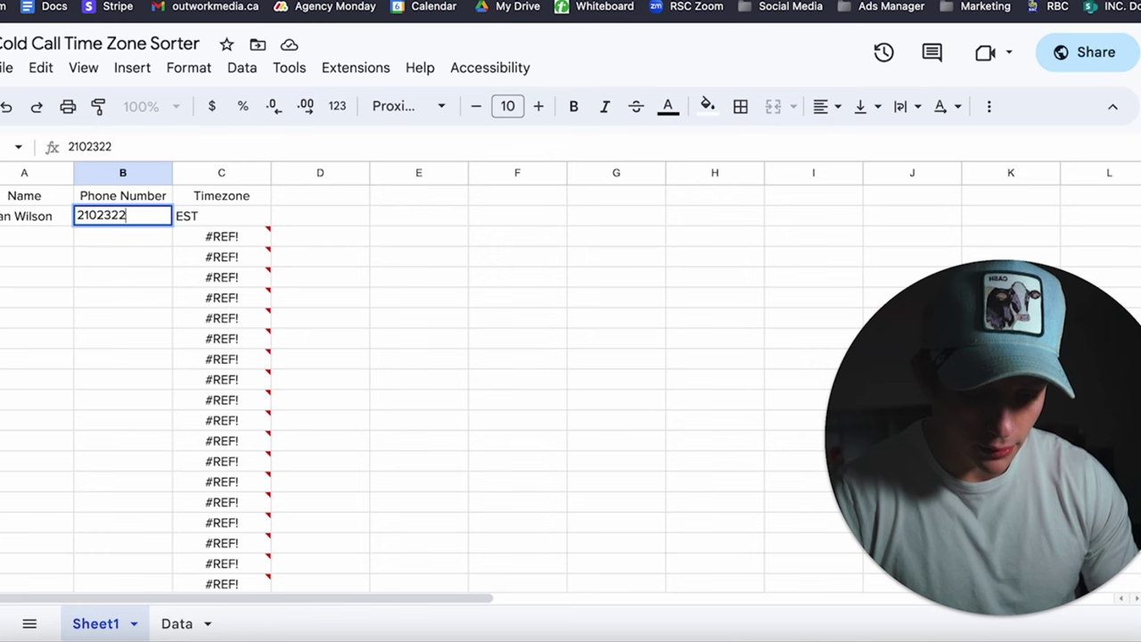
pyautogui.click(132, 314)
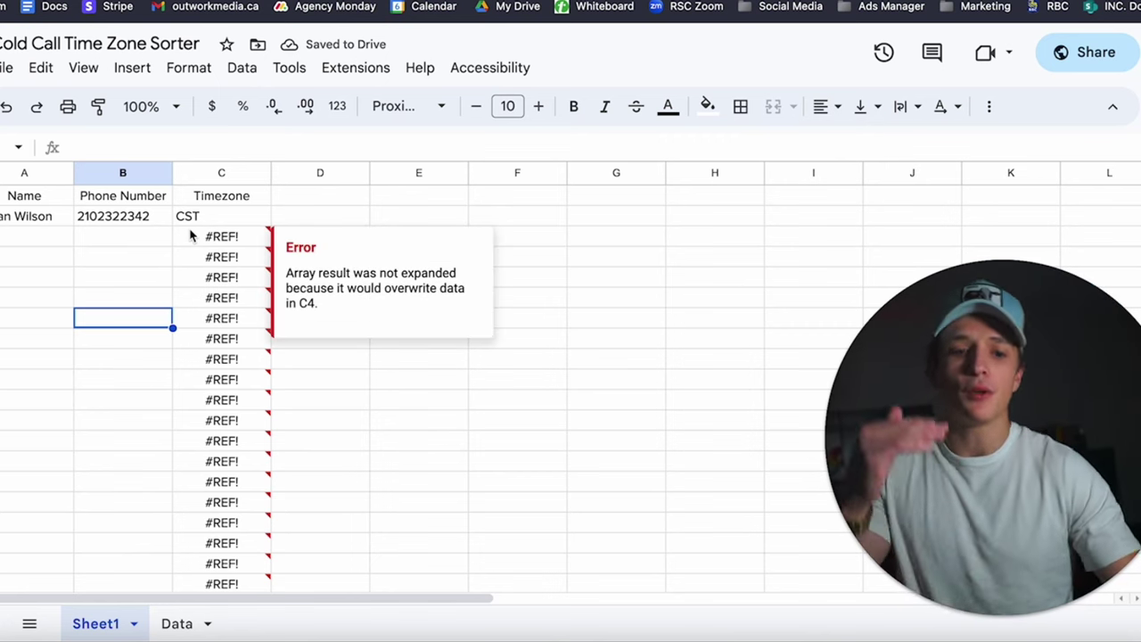
pyautogui.moveTo(201, 246)
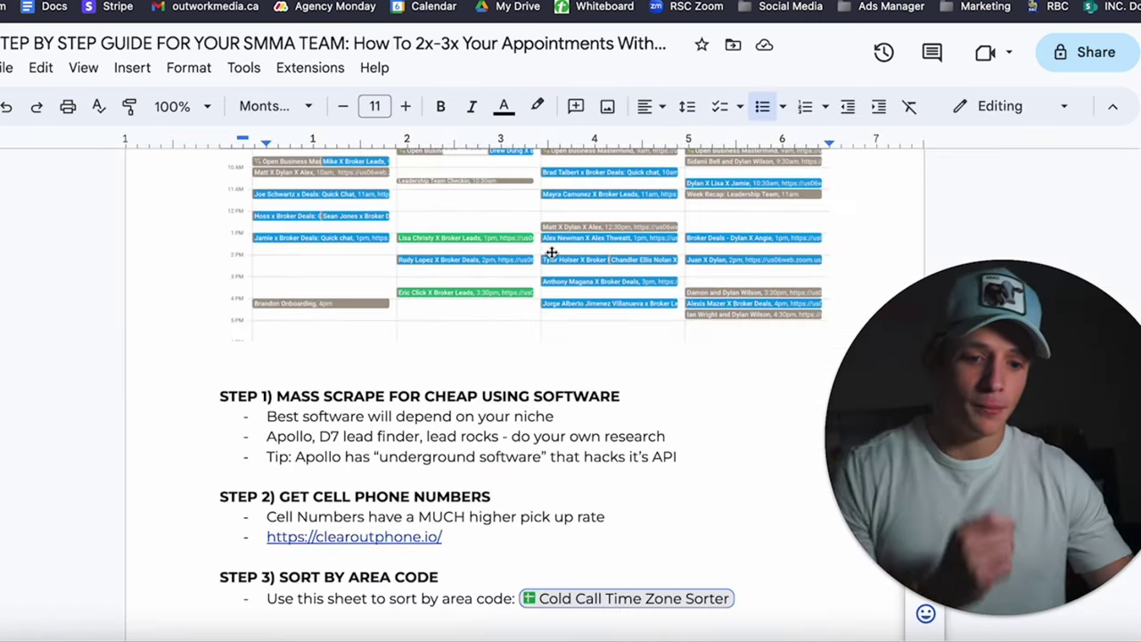
pyautogui.scroll(-3, 553, 250)
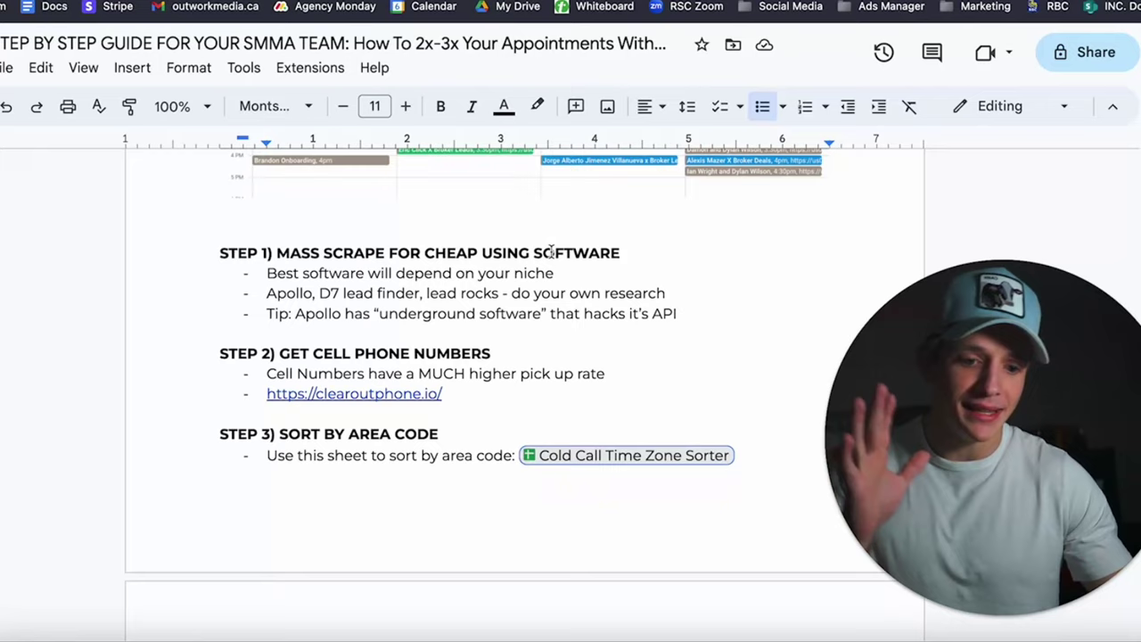
pyautogui.scroll(-3, 552, 252)
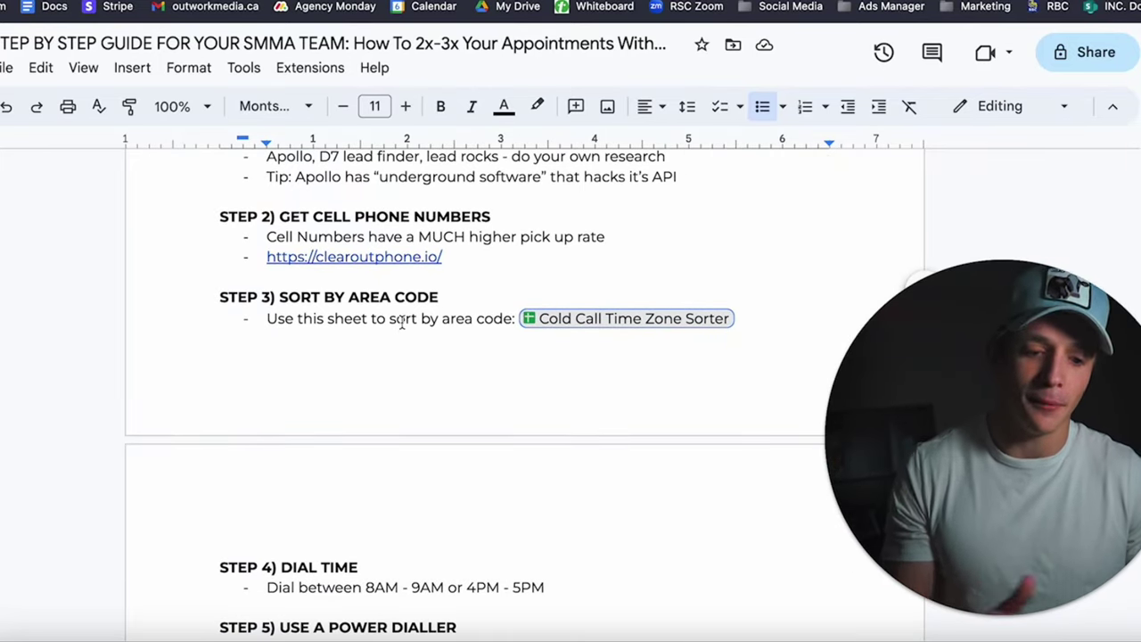
pyautogui.scroll(-1, 401, 324)
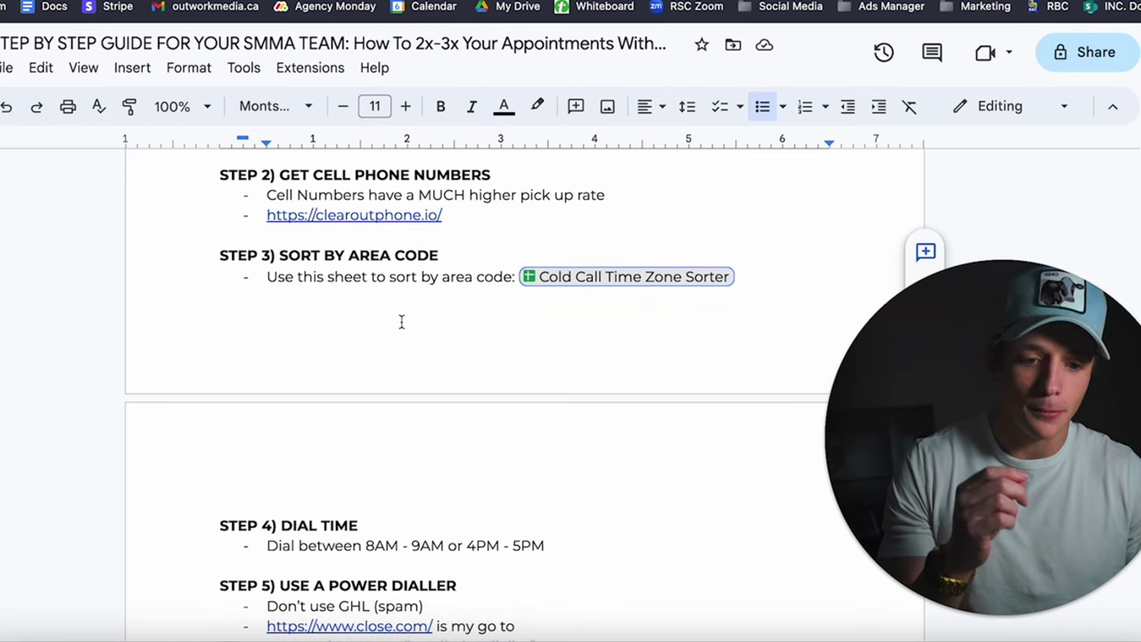
pyautogui.scroll(-1, 402, 322)
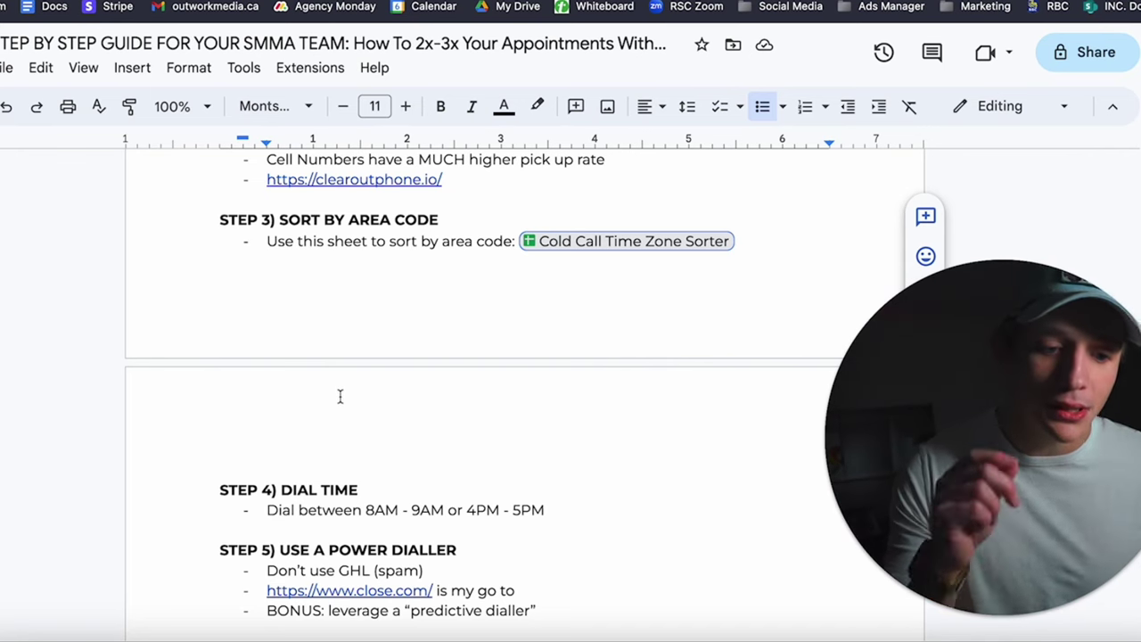
pyautogui.click(358, 590)
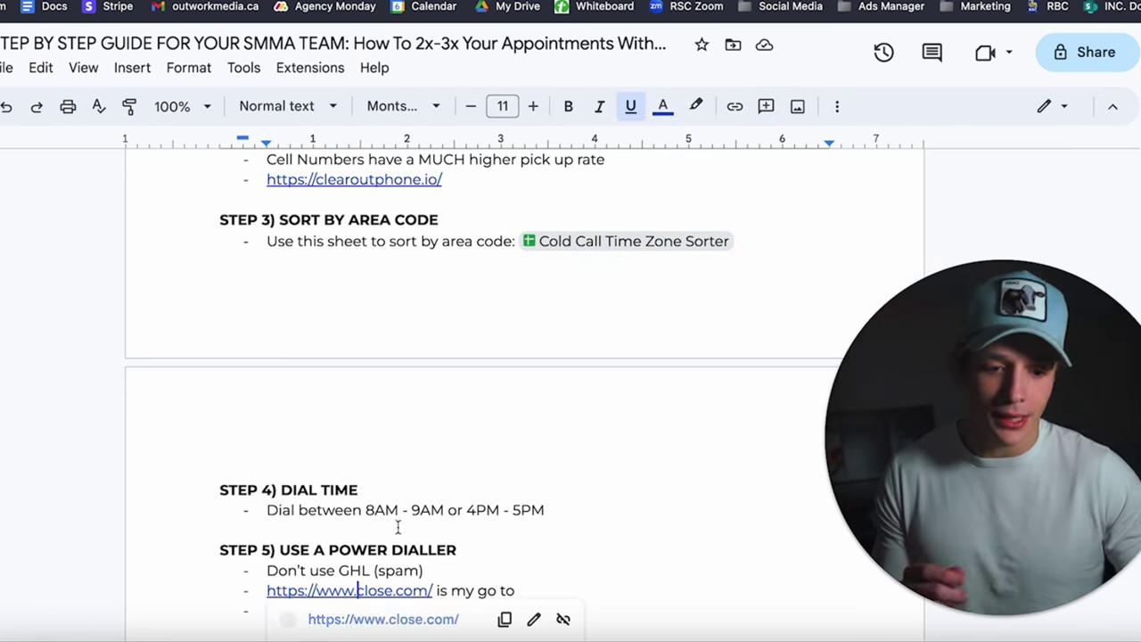
pyautogui.click(329, 621)
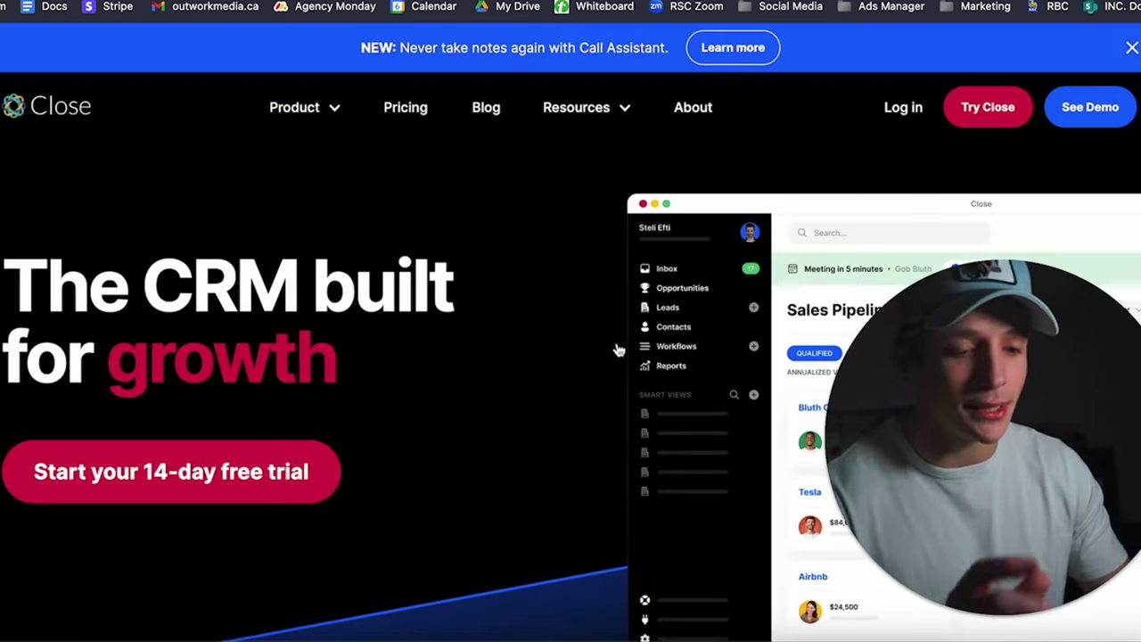
pyautogui.scroll(-1, 614, 308)
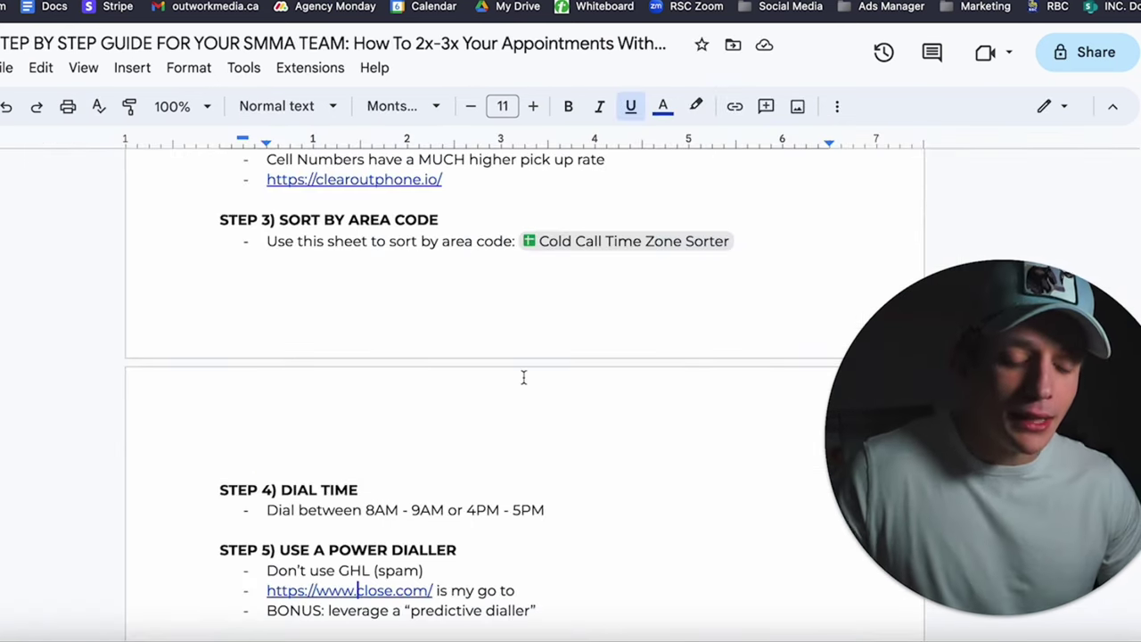
# Scroll the Docs guide briefly down and back up.
pyautogui.scroll(-1, 404, 533)
pyautogui.scroll(1, 357, 570)
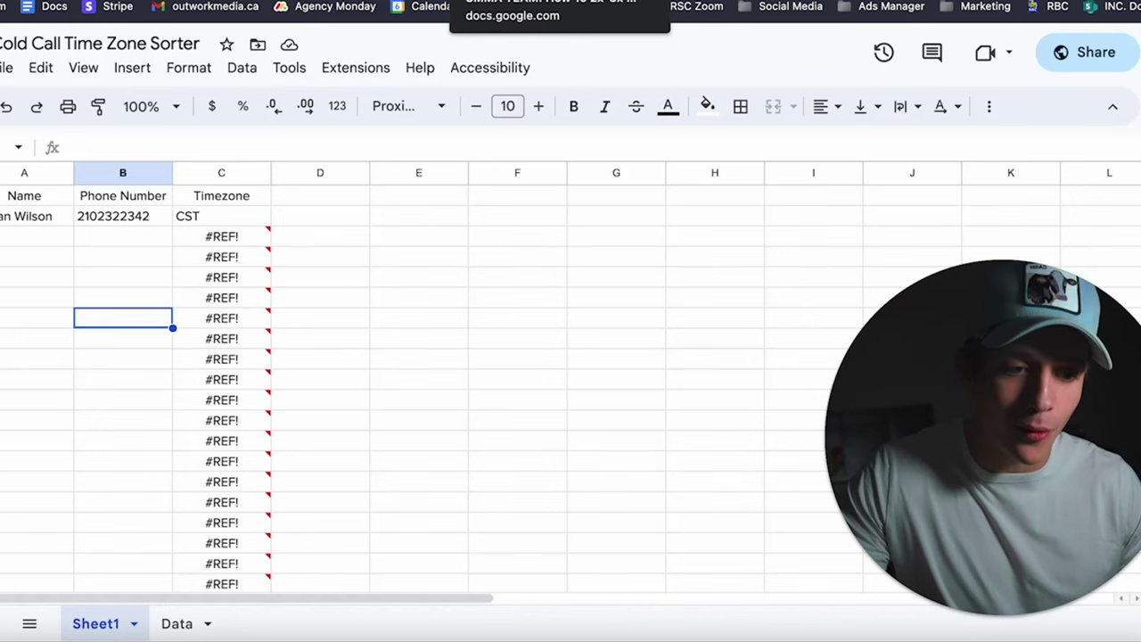
# Back in the guide, scroll to Step 6 on buying one targeted area code per state.
pyautogui.click(517, 0)
pyautogui.scroll(-1, 535, 273)
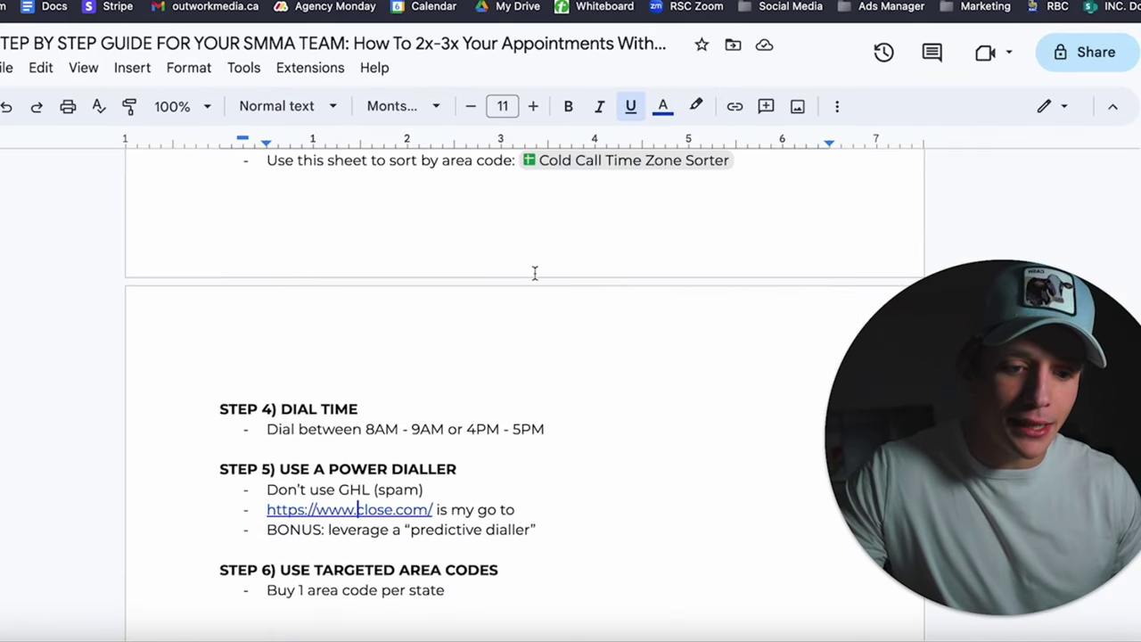
pyautogui.scroll(-2, 535, 273)
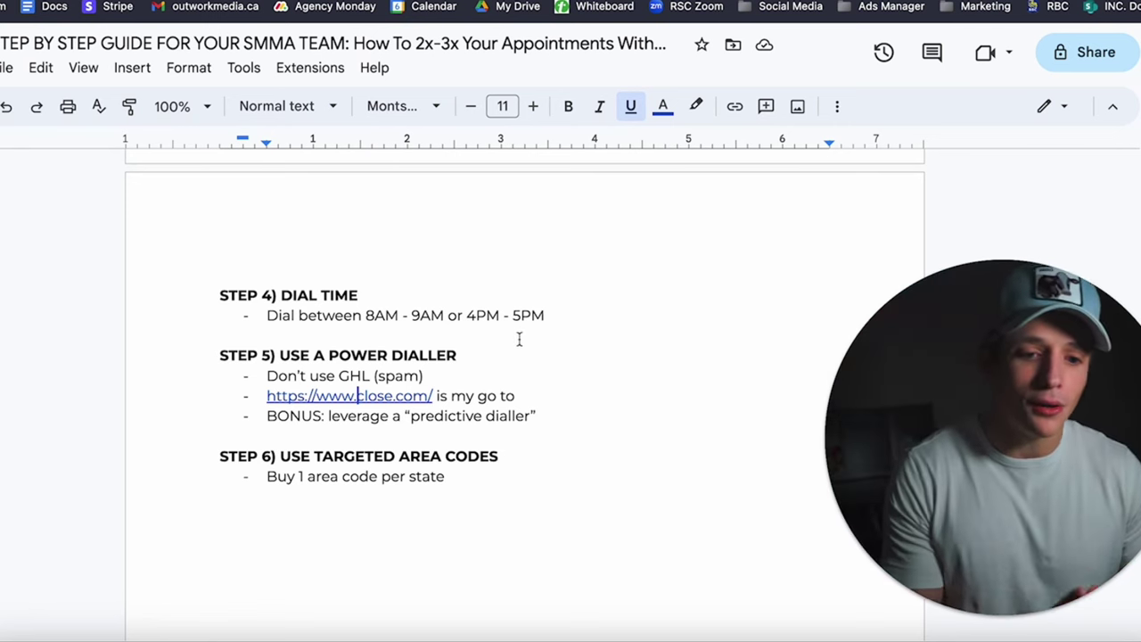
pyautogui.scroll(8, 520, 336)
pyautogui.scroll(-3, 527, 344)
pyautogui.scroll(-2, 527, 345)
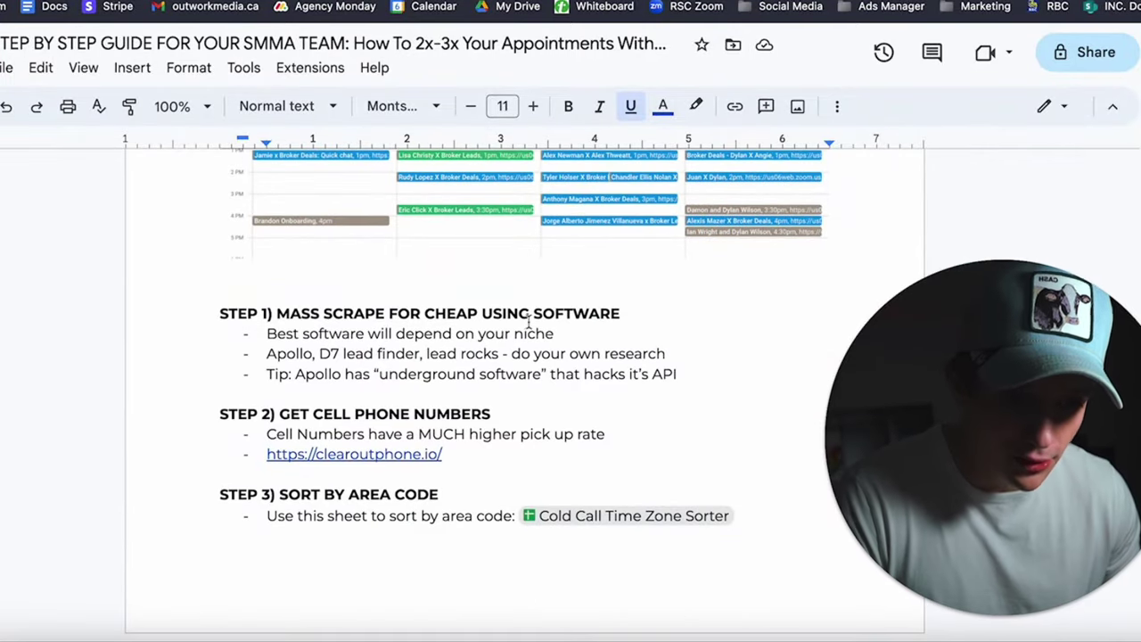
pyautogui.scroll(-2, 526, 356)
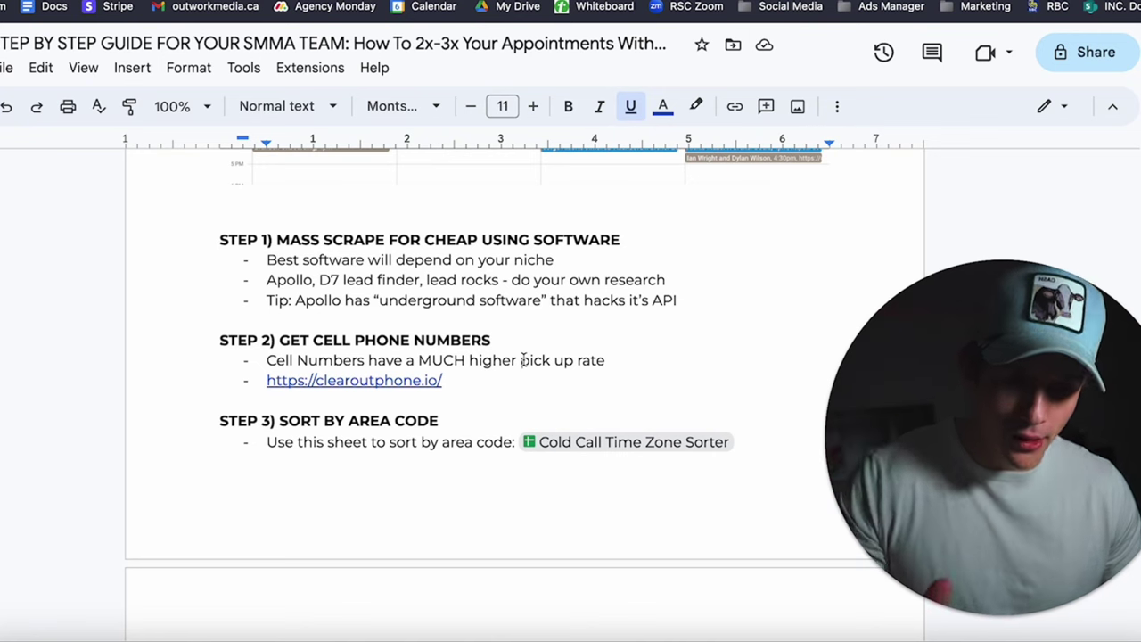
pyautogui.scroll(-3, 526, 361)
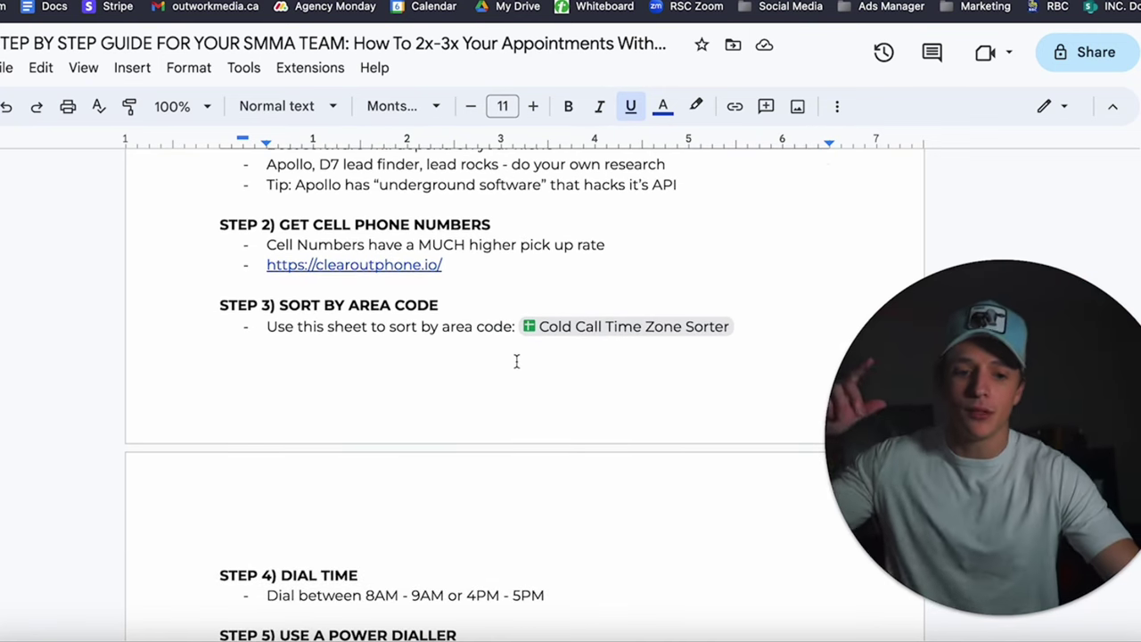
pyautogui.scroll(-1, 434, 538)
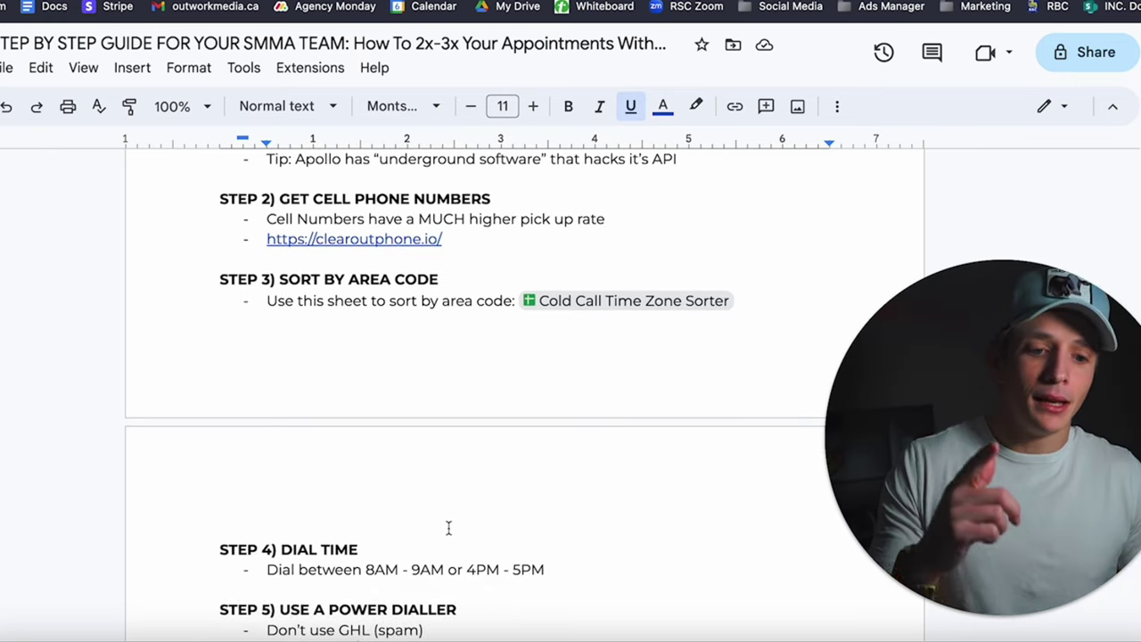
pyautogui.scroll(-4, 450, 525)
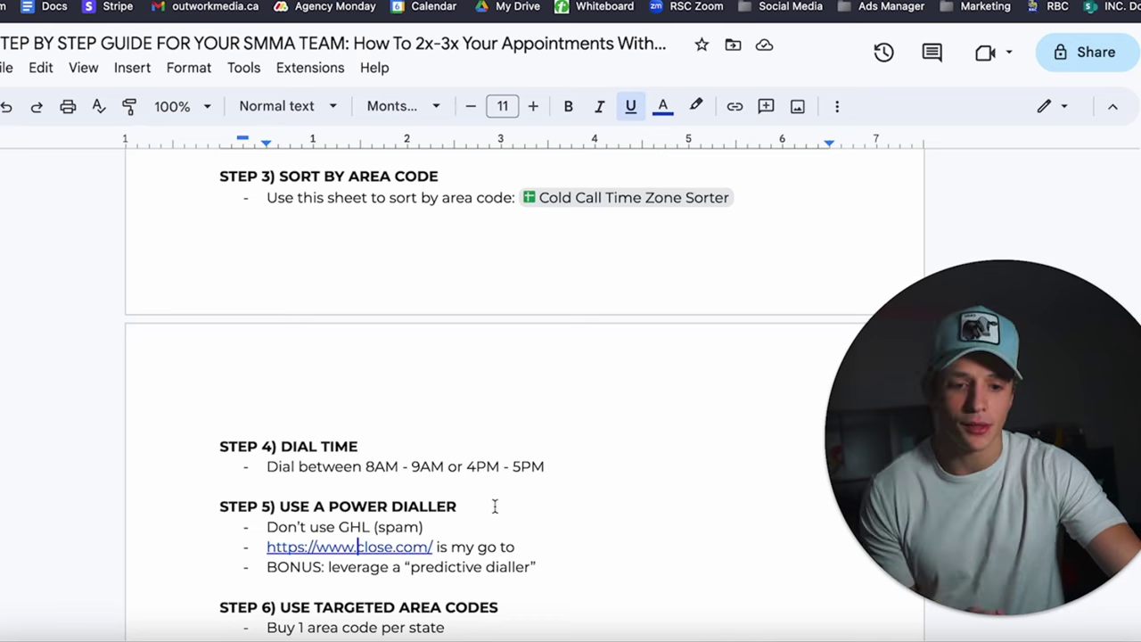
pyautogui.scroll(-2, 495, 507)
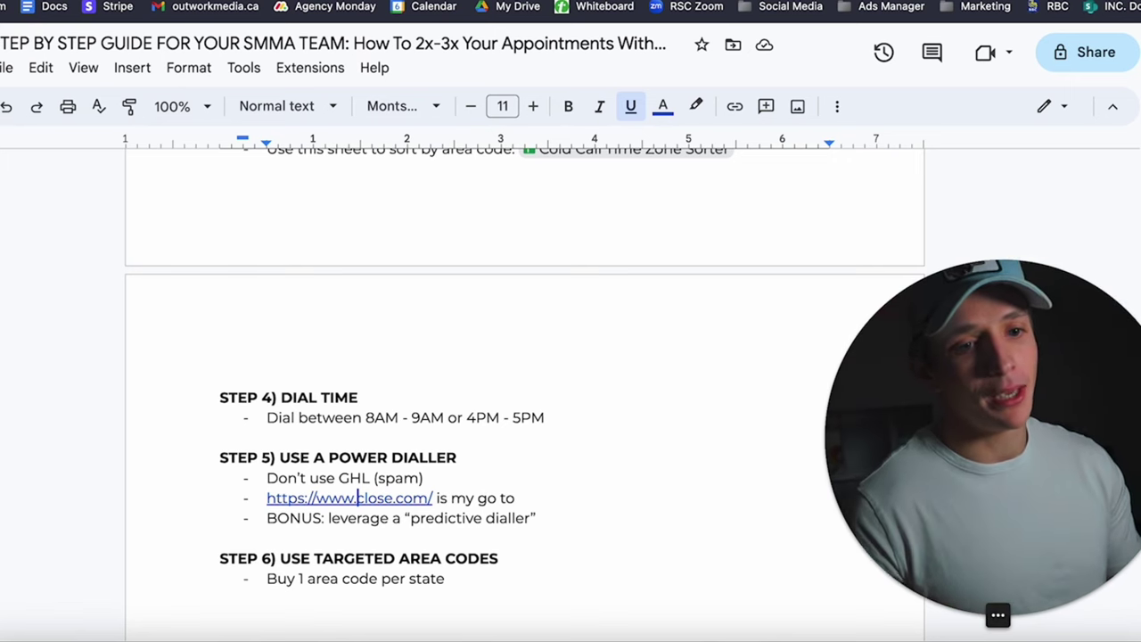
# Cycle through the Calendar and PandaDoc tabs, ending on the October 15–21, 2023 calendar week.
pyautogui.hotkey('ctrl', 'Tab')
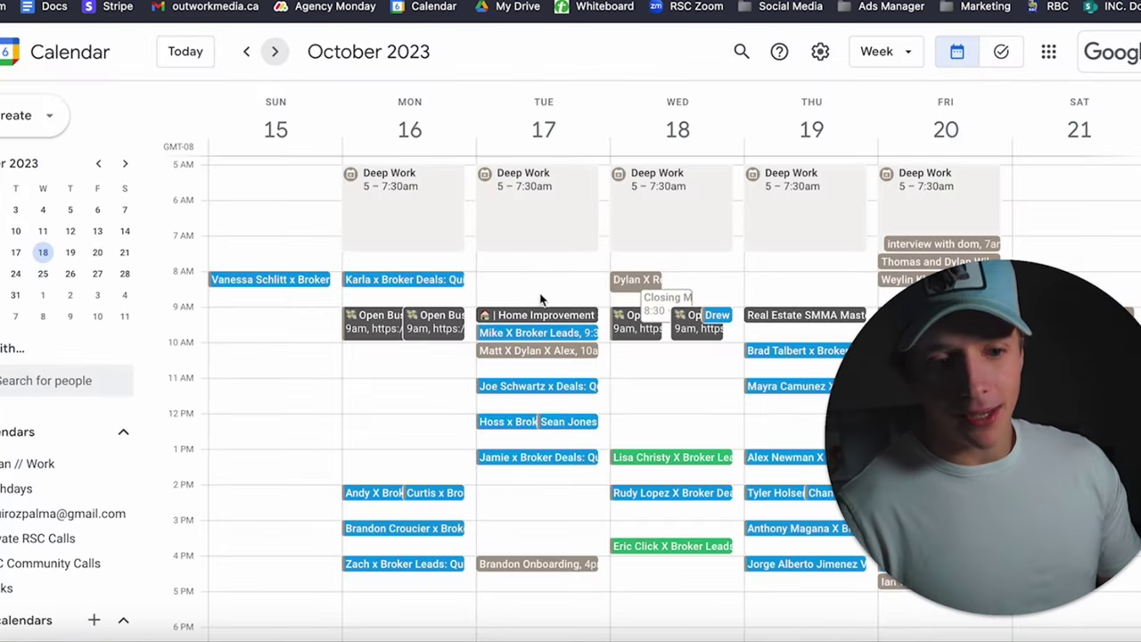
pyautogui.hotkey('ctrl', 'Tab')
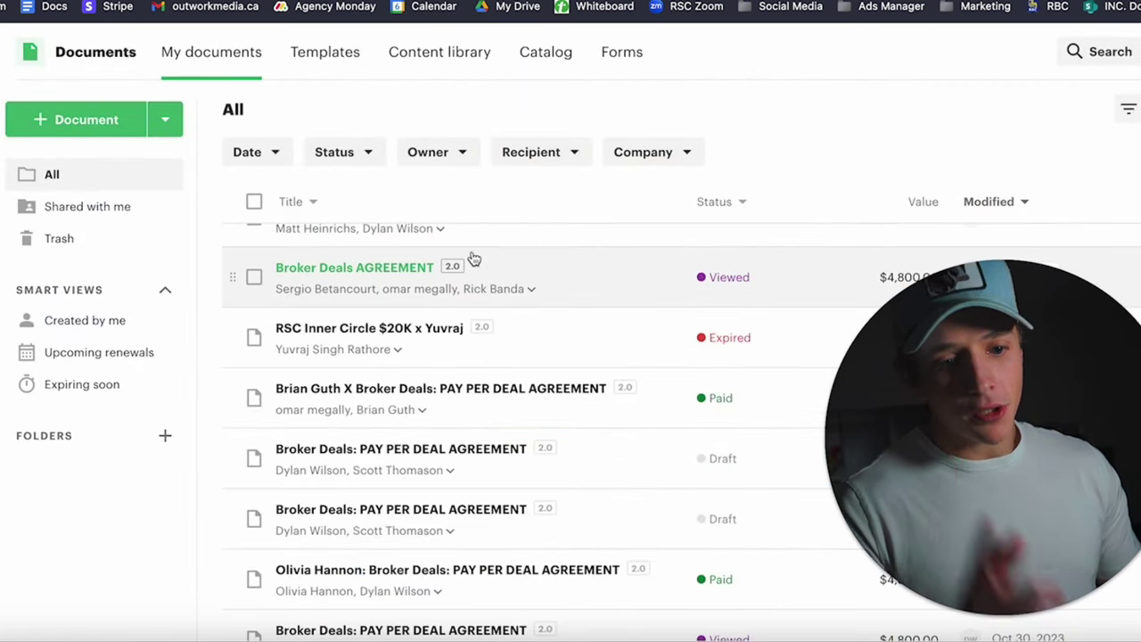
pyautogui.hotkey('ctrl', 'shift', 'Tab')
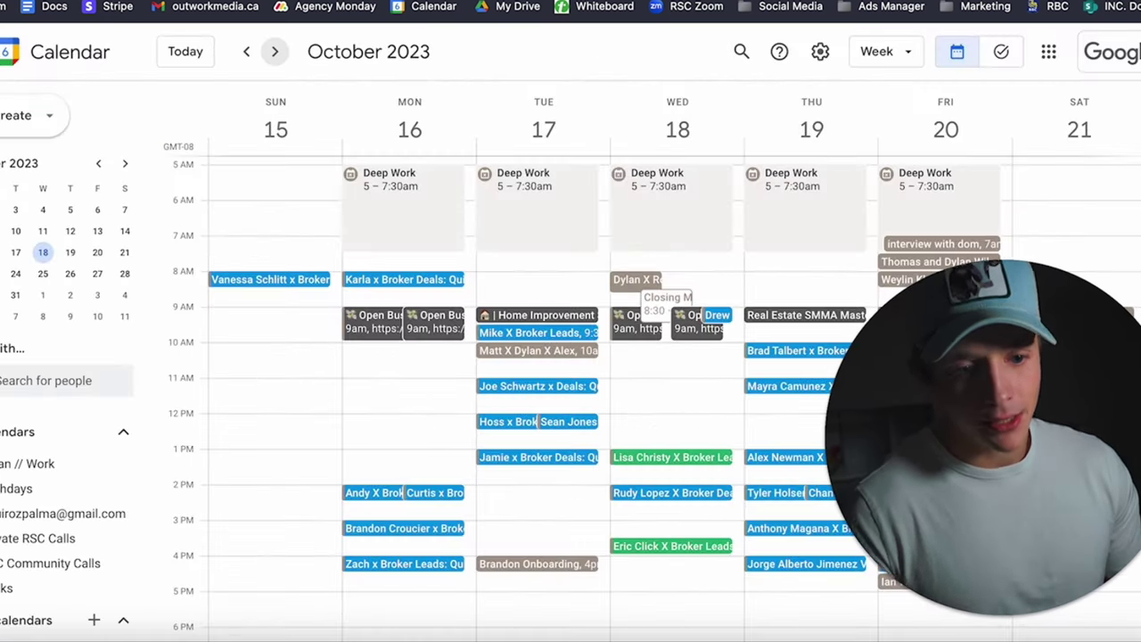